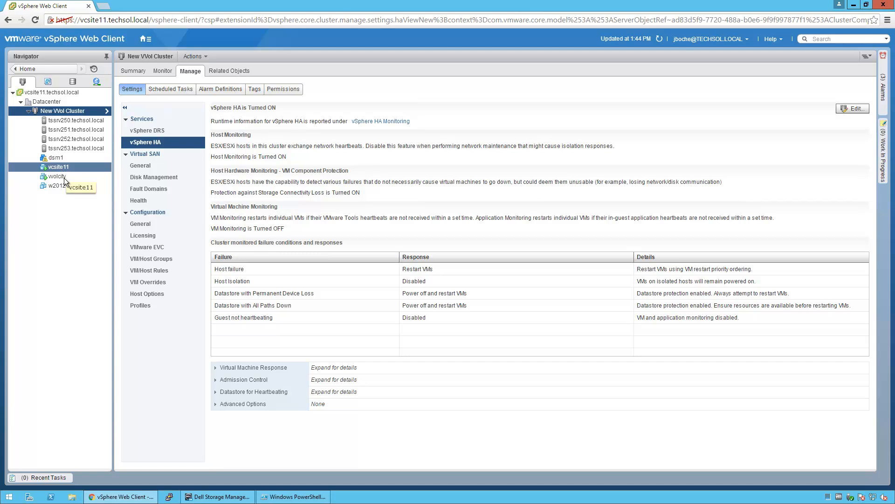
Select the vvolcitv VM to view its vApp Options with Compellent Integration Tools
click(63, 178)
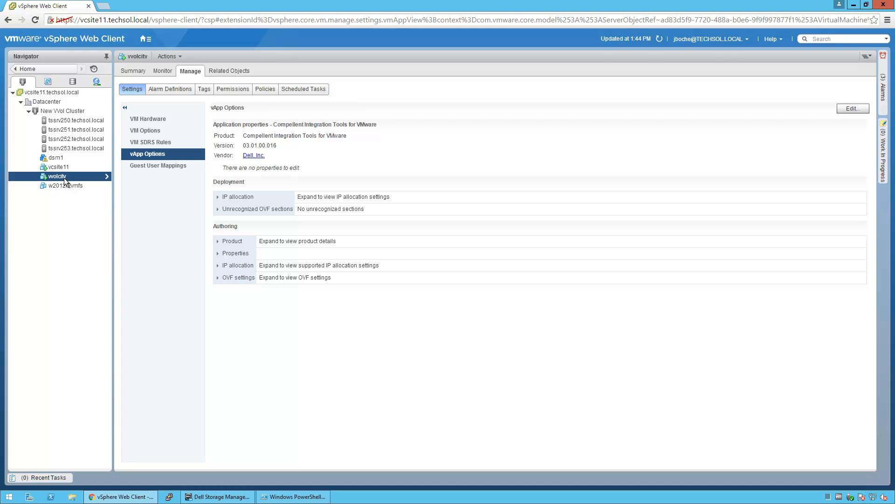
View the w2012r2vmfs VM, then switch to Dell Storage Manager Client's SC 22 Servers page
click(66, 186)
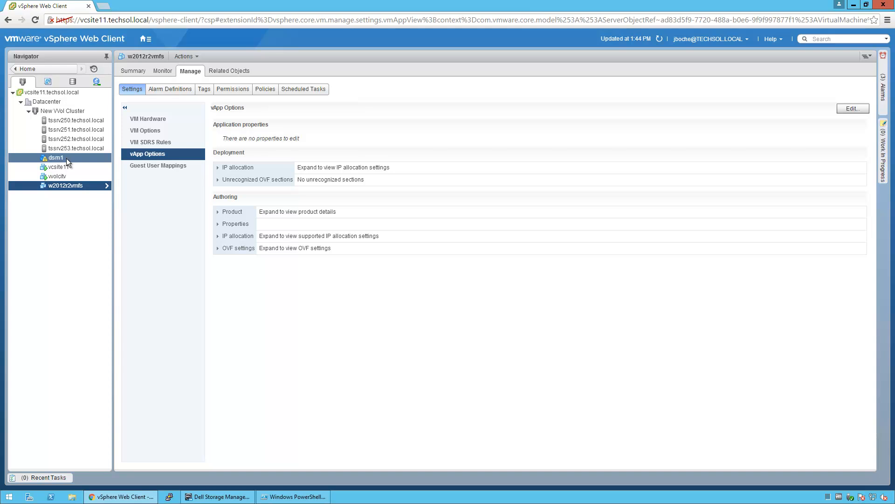
key(alt+Tab)
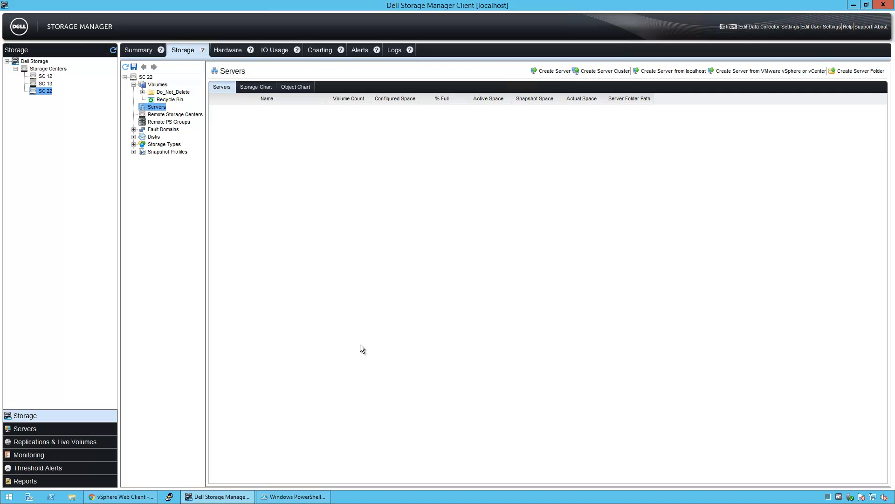
From the Servers folder's Register Server menu, start adding a VMware vCenter Server
click(32, 430)
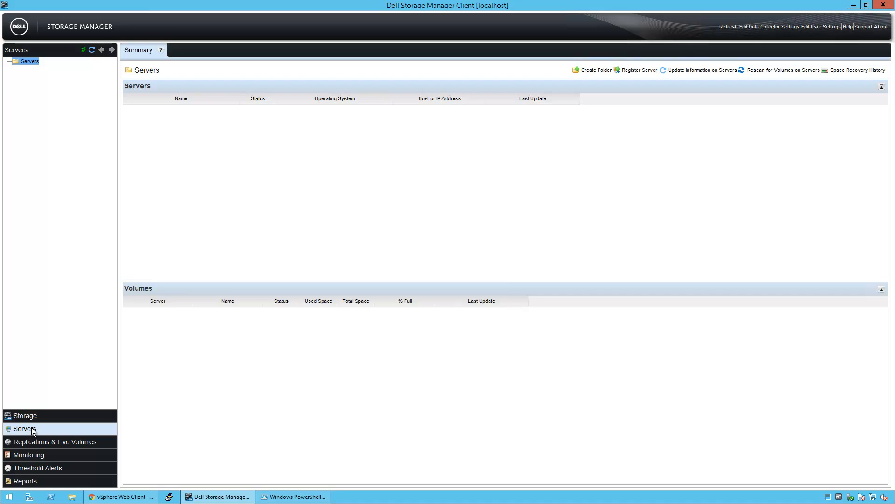
right_click(35, 61)
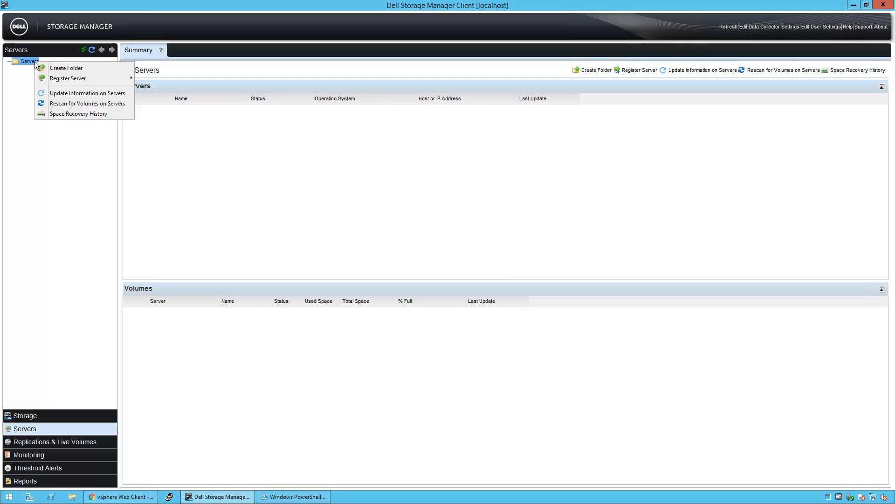
mouse_move(74, 83)
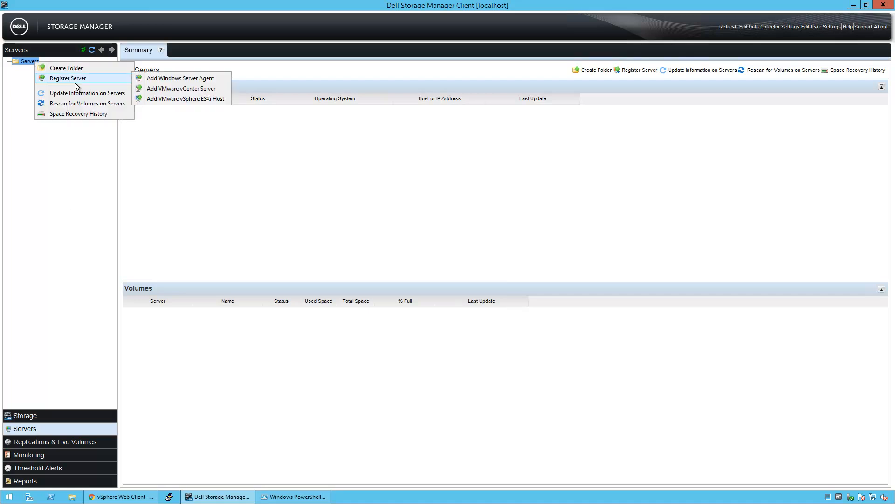
click(181, 88)
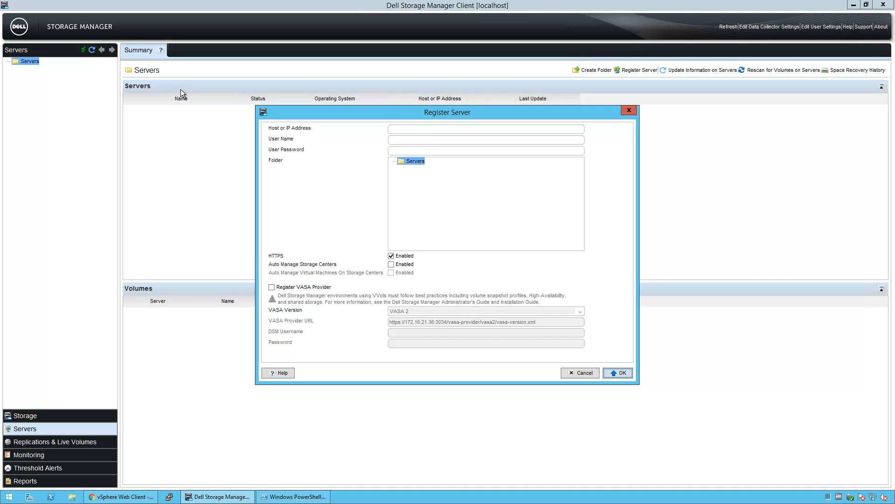
Enter host vcsite11.techsol.local with the administrator's user name and password
click(415, 130)
text(vcsite11.techsol.local)
key(Tab)
key(Tab)
text(••••••••••)
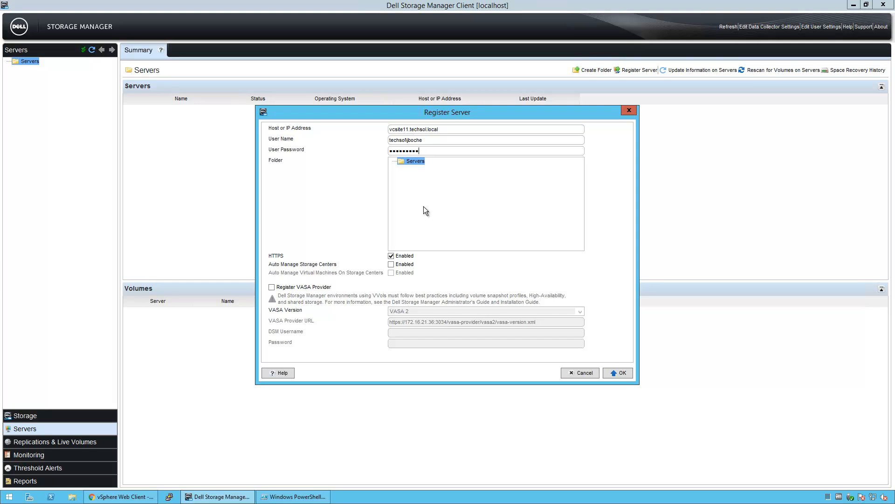
Enable Auto Manage Storage Centers and Register VASA Provider, enter the DSM credentials, and confirm
click(391, 264)
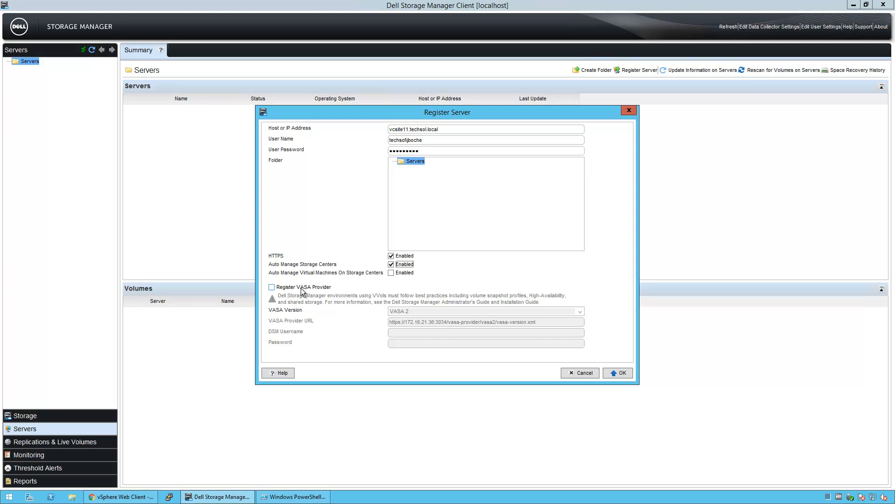
click(302, 289)
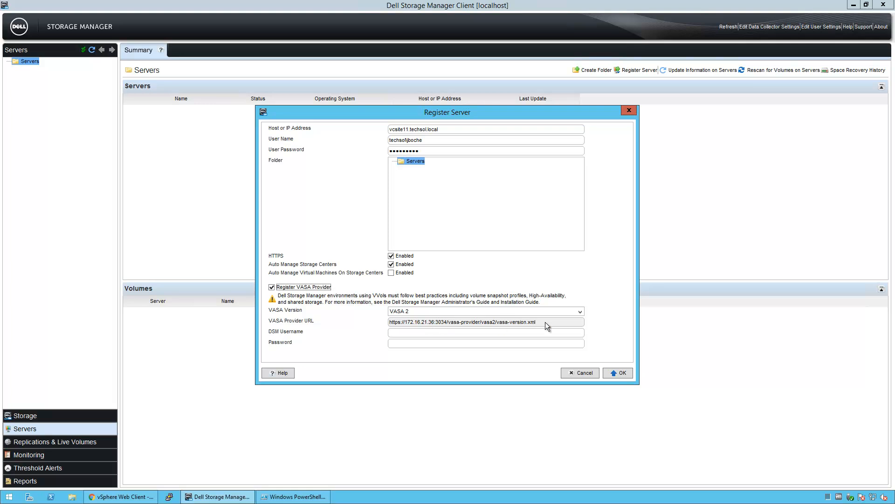
click(423, 333)
text(vasa••••)
click(609, 376)
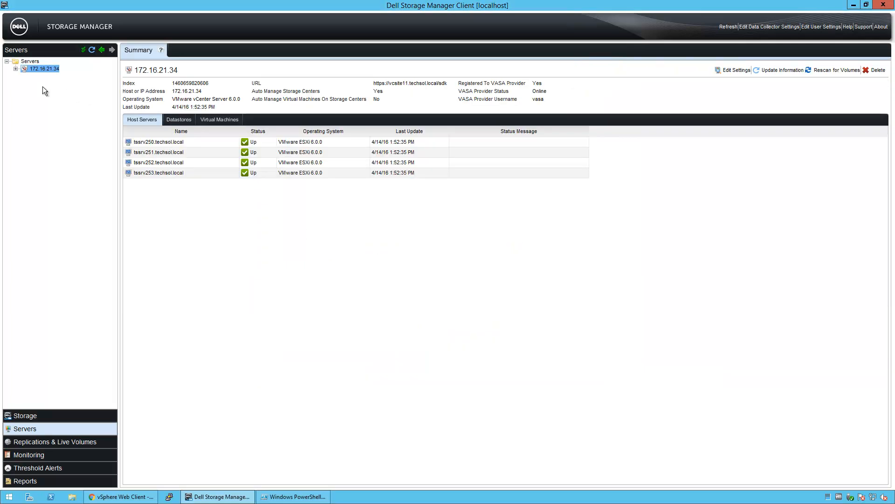
Expand vCenter 172.16.21.34, New VVol Cluster and host tssrv250 to list its VMs and datastores
click(16, 69)
click(24, 77)
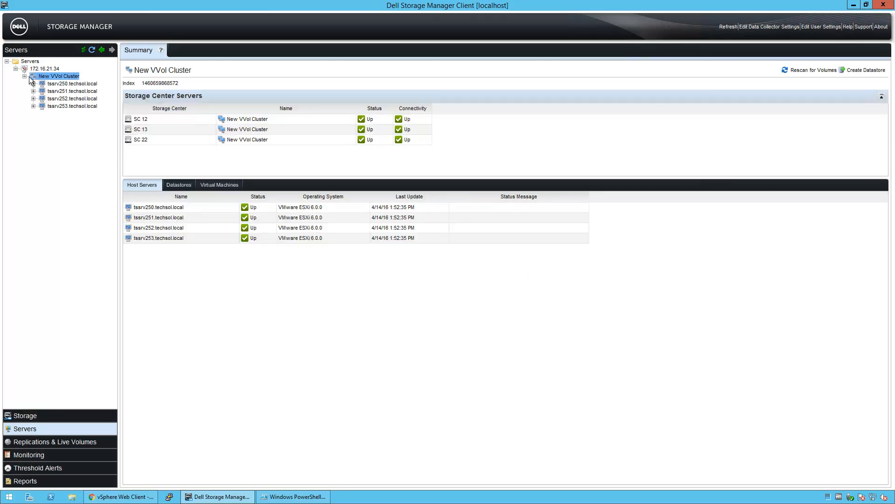
click(53, 83)
click(33, 83)
double_click(44, 99)
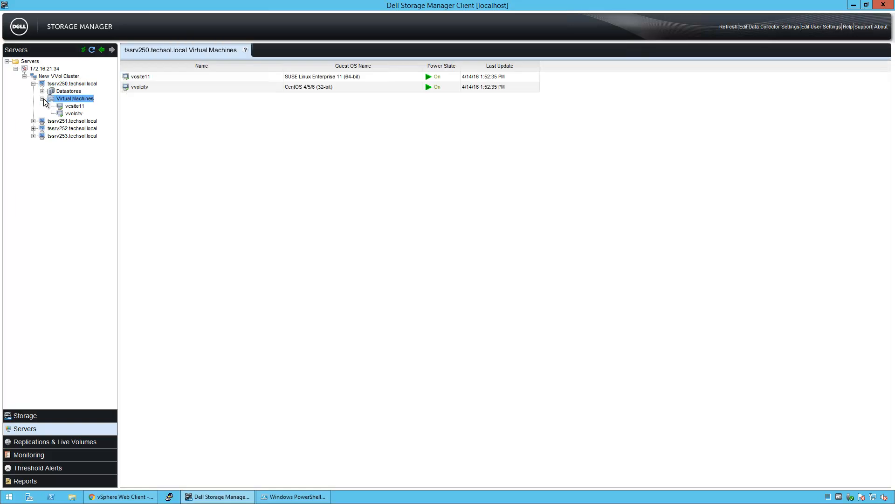
double_click(43, 92)
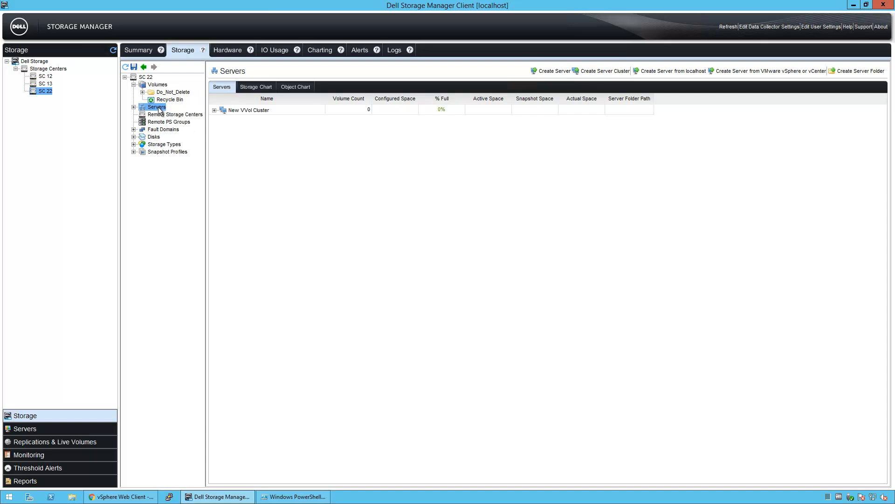
Select tssrv250.techsol.local under SC 22's Servers to see its two Fibre Channel protocol endpoints
click(133, 107)
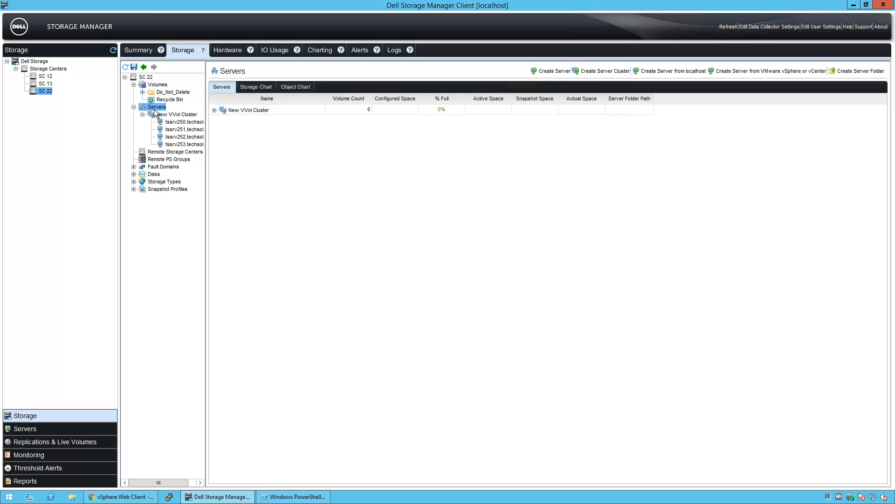
click(173, 123)
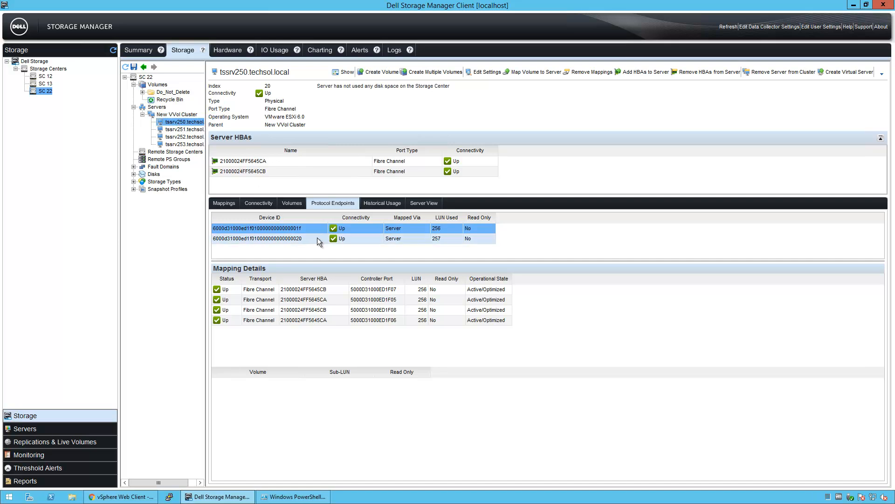
Review the protocol endpoints of tssrv251, tssrv252 and tssrv253, then return to vSphere Web Client
click(180, 130)
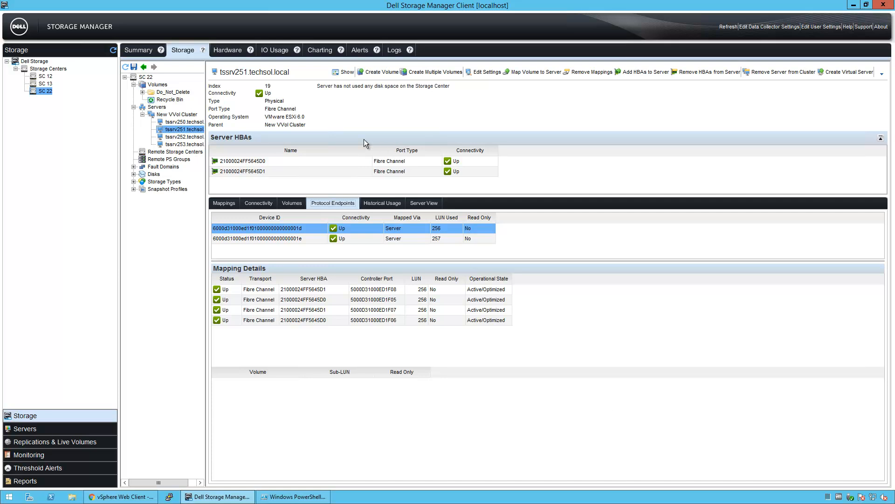
click(184, 137)
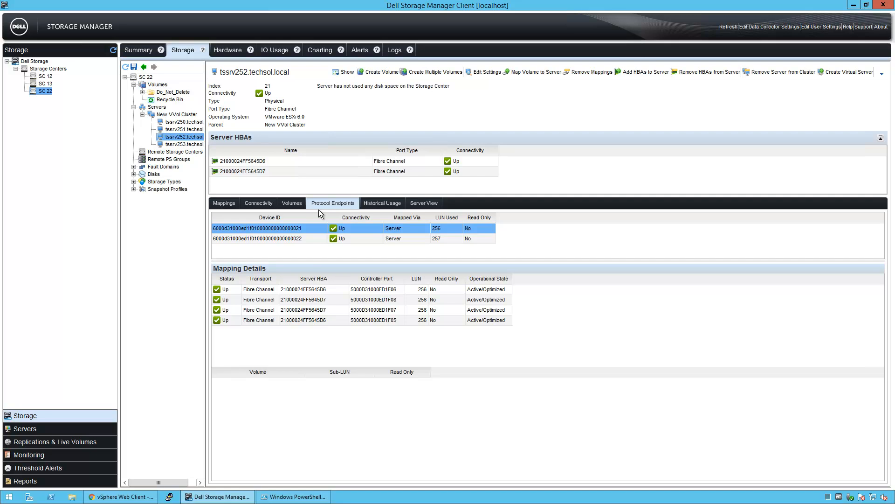
click(193, 145)
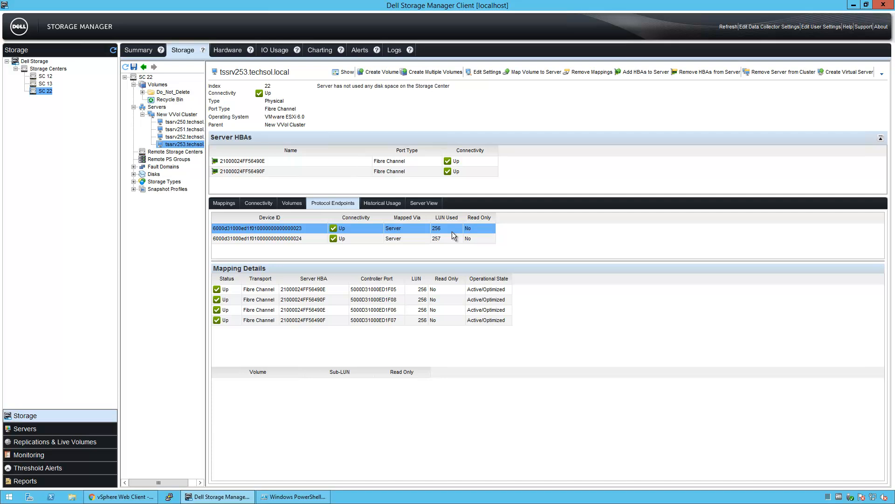
click(106, 497)
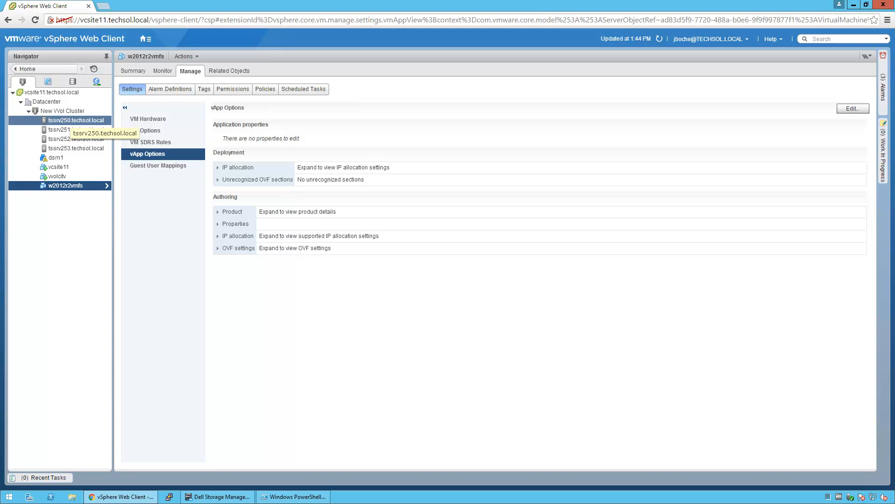
Inspect tssrv250's COMPELNT disk paths and protocol endpoints, then view vcsite11.techsol.local's storage providers
click(66, 120)
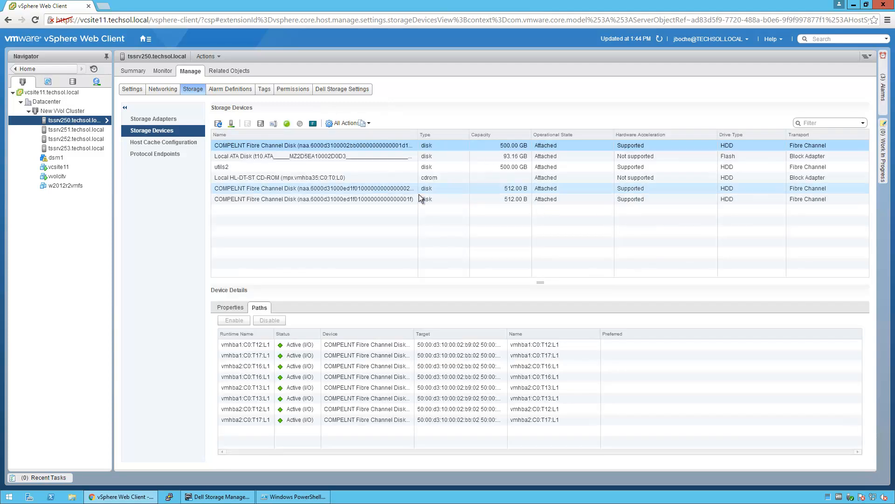
click(376, 187)
click(376, 198)
click(374, 187)
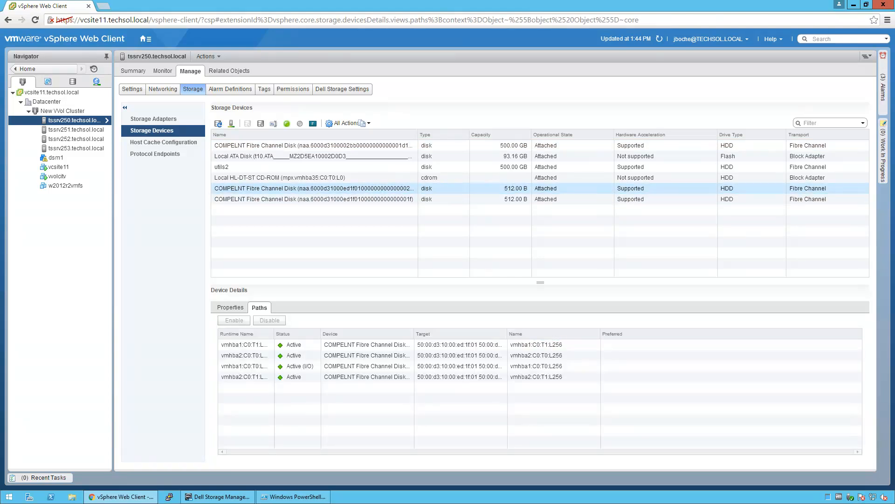
click(164, 155)
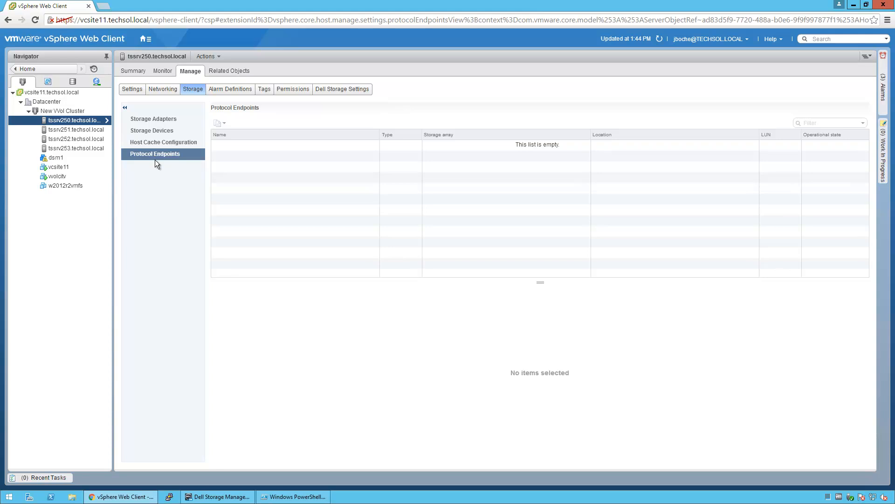
click(39, 93)
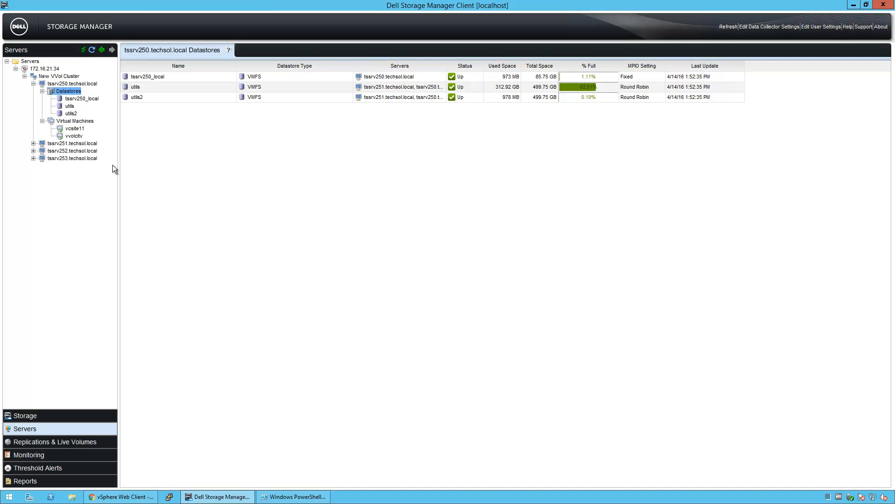
Review tssrv250's VMs, datastores and summary, then New VVol Cluster's summary and actions menu
click(43, 120)
click(41, 92)
click(34, 83)
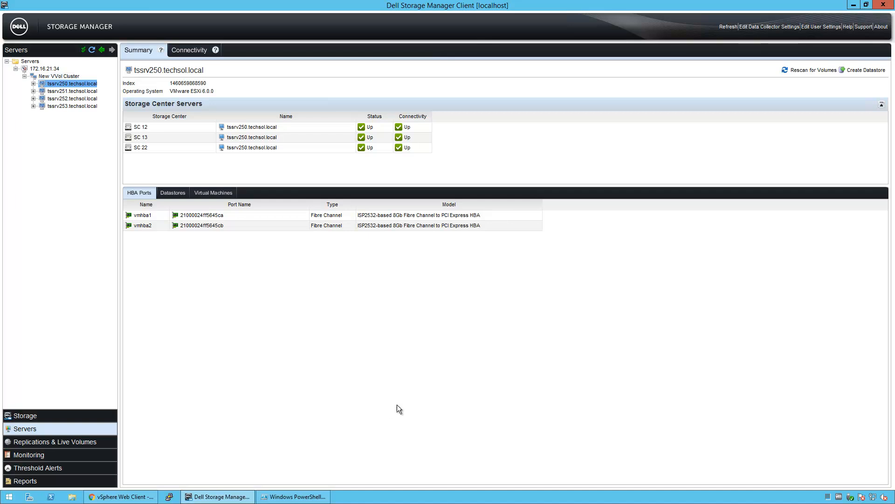
click(54, 76)
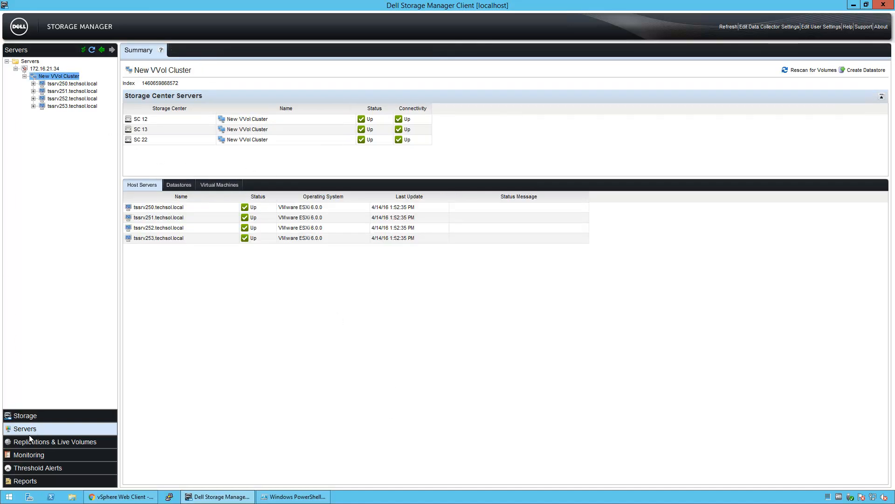
right_click(54, 78)
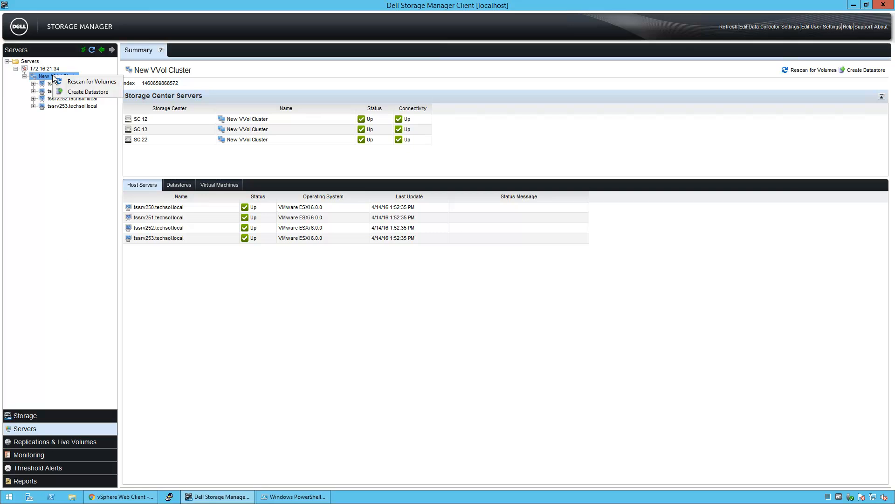
Create VVol datastore sc1 as a 16 TB SC 22 container allowing compression and deduplication
click(105, 92)
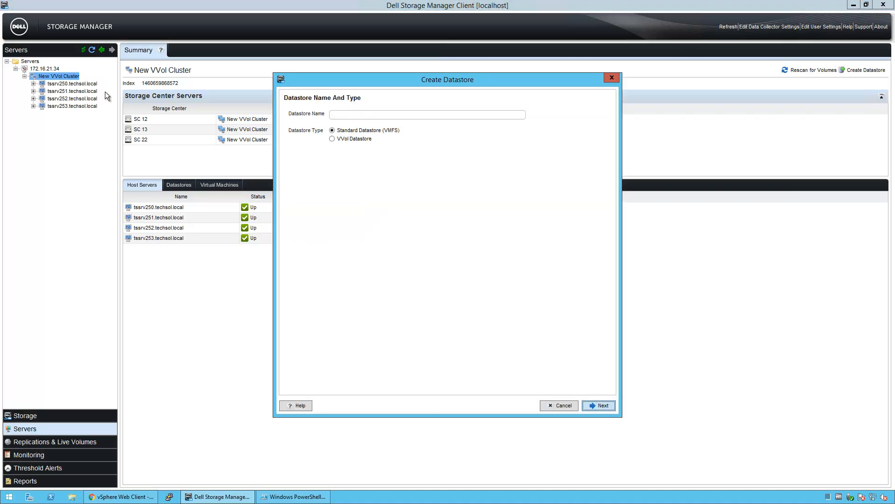
click(370, 115)
text(sc1)
click(334, 139)
click(598, 407)
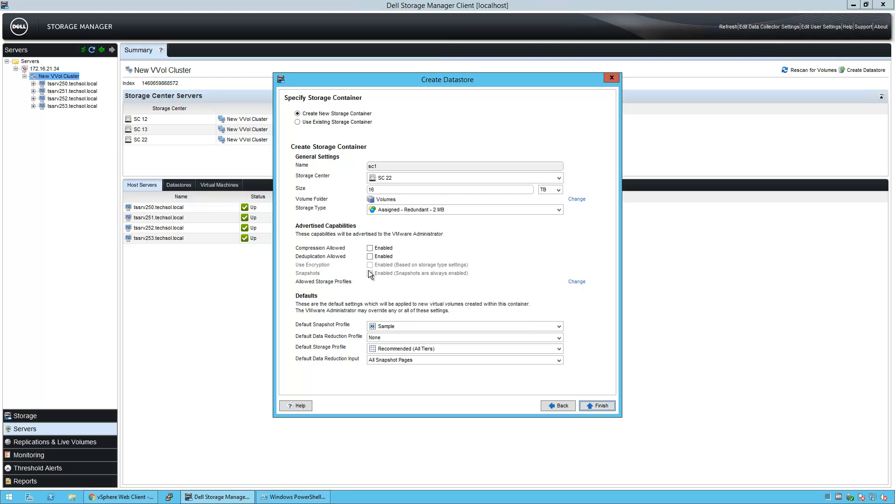
click(370, 248)
click(371, 256)
Finish creating the sc1 VVol datastore and confirm it under tssrv250's Datastores
click(601, 405)
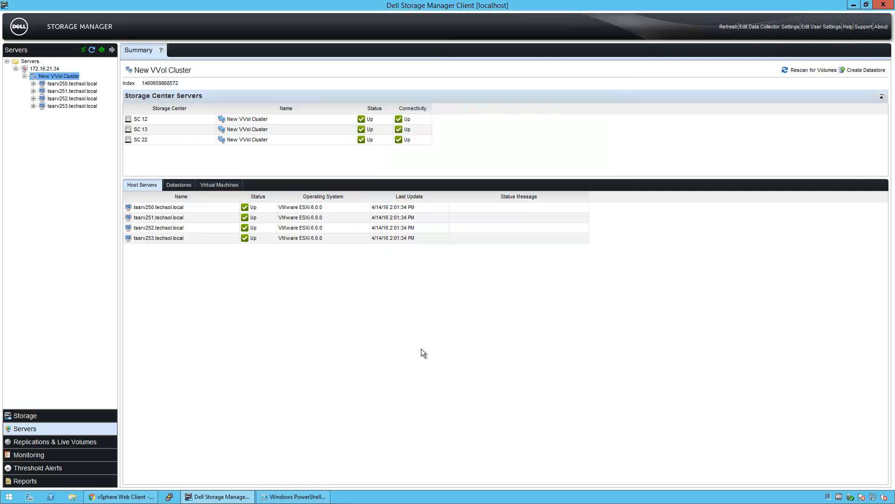
click(34, 84)
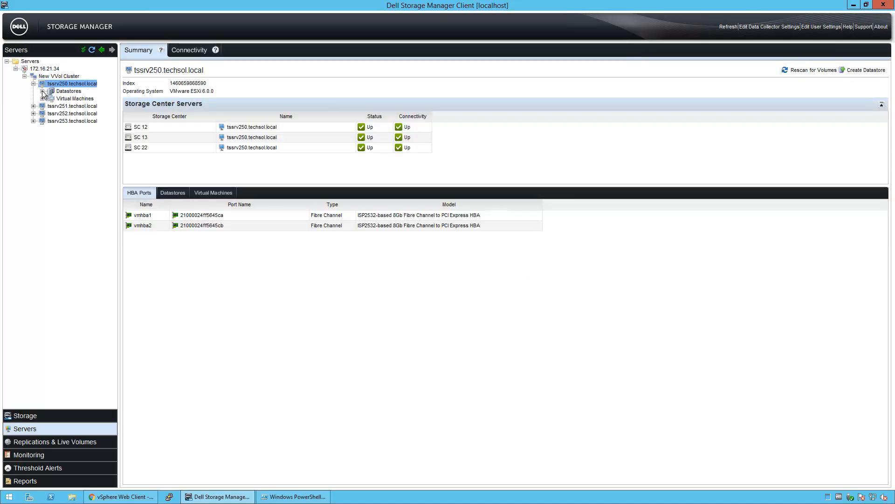
click(42, 91)
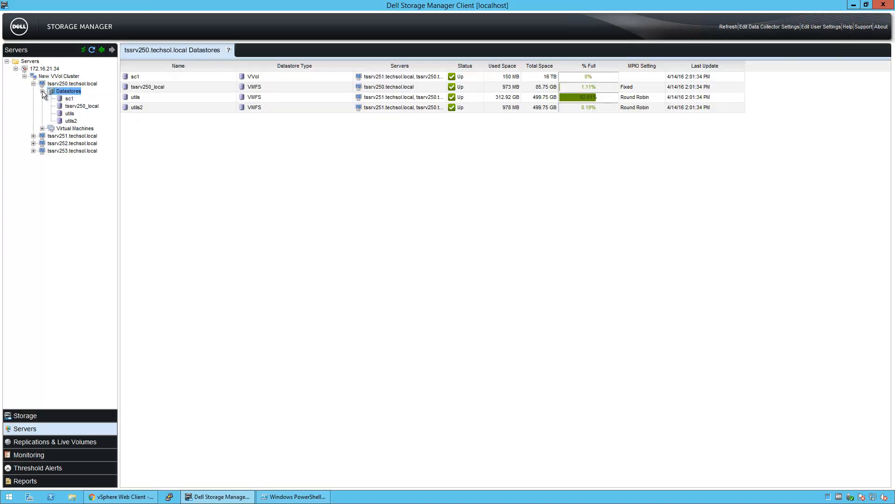
click(68, 100)
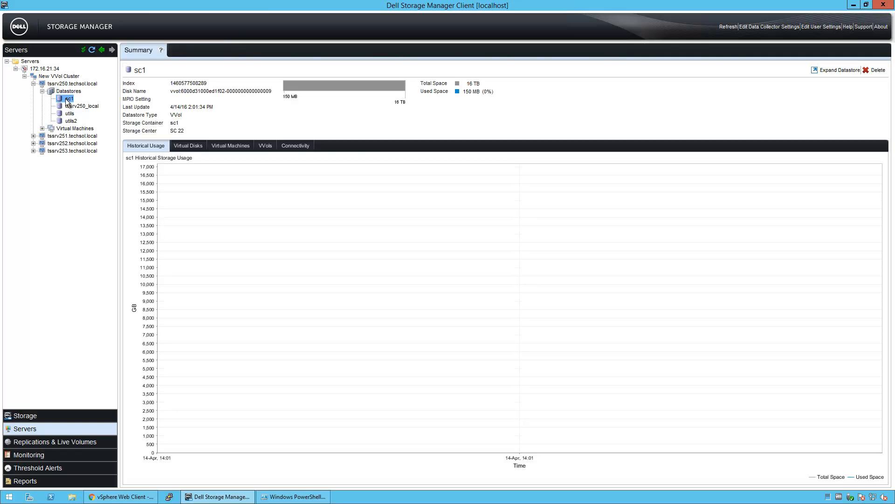
Confirm sc1 is also listed on hosts tssrv251, tssrv252 and tssrv253, then return to vSphere Web Client
click(34, 135)
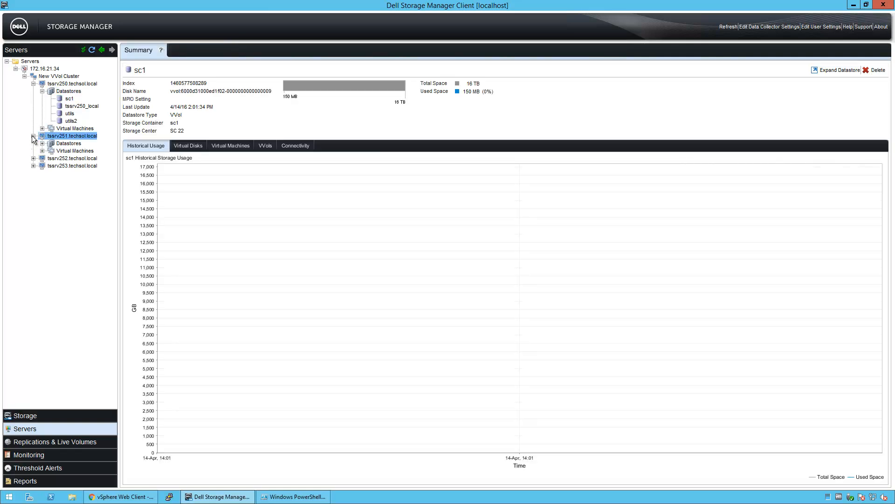
click(41, 144)
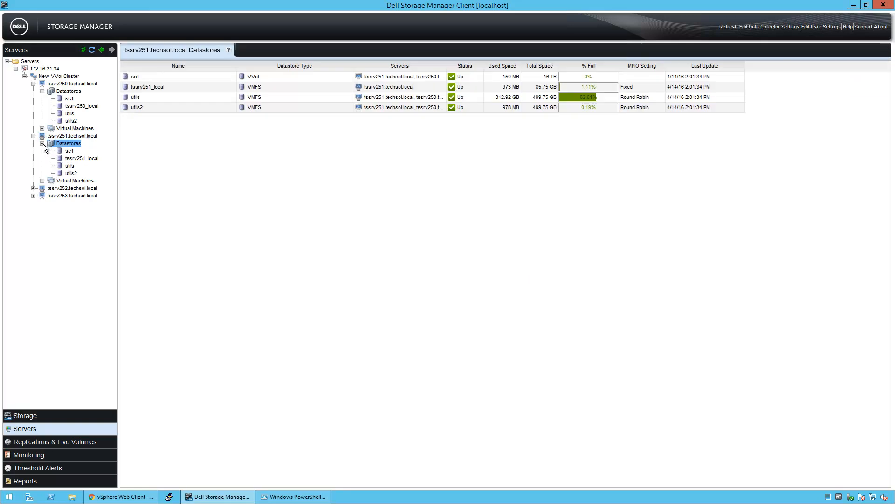
click(33, 188)
click(42, 195)
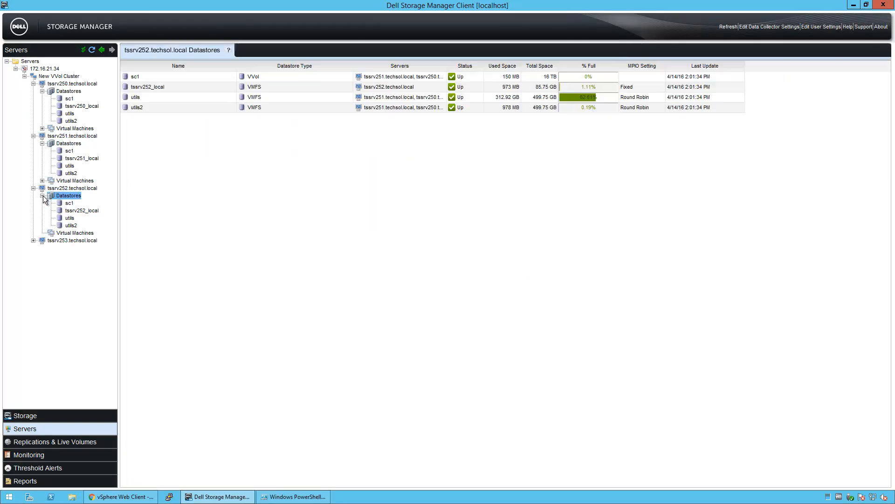
click(33, 240)
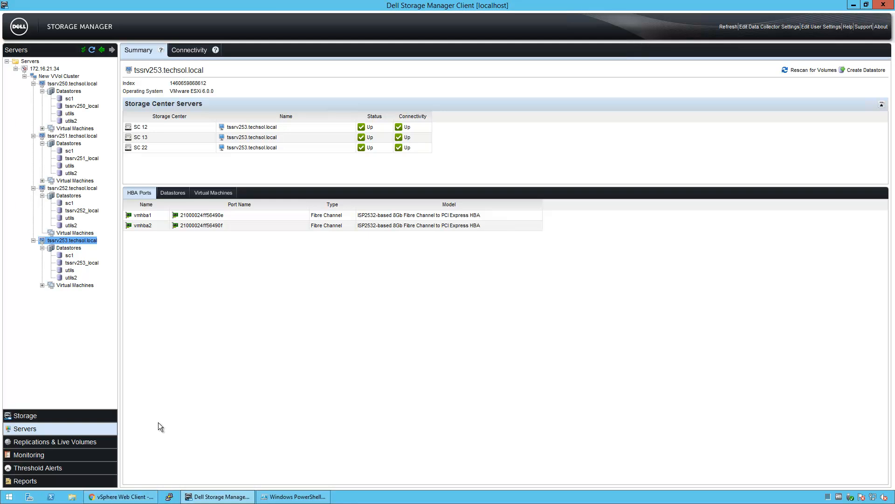
click(122, 496)
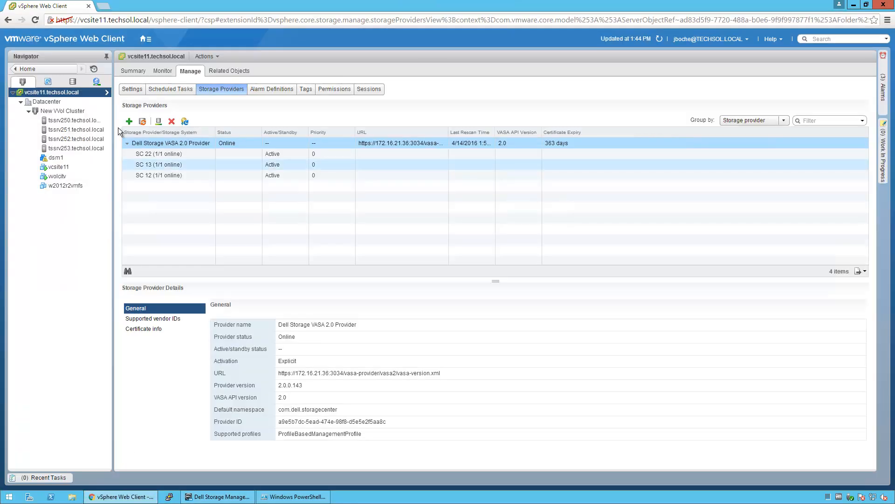
click(73, 82)
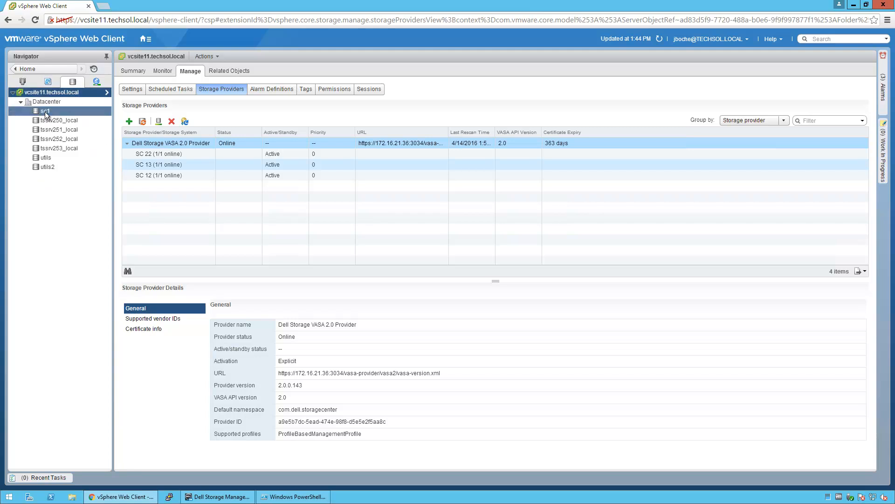
click(45, 113)
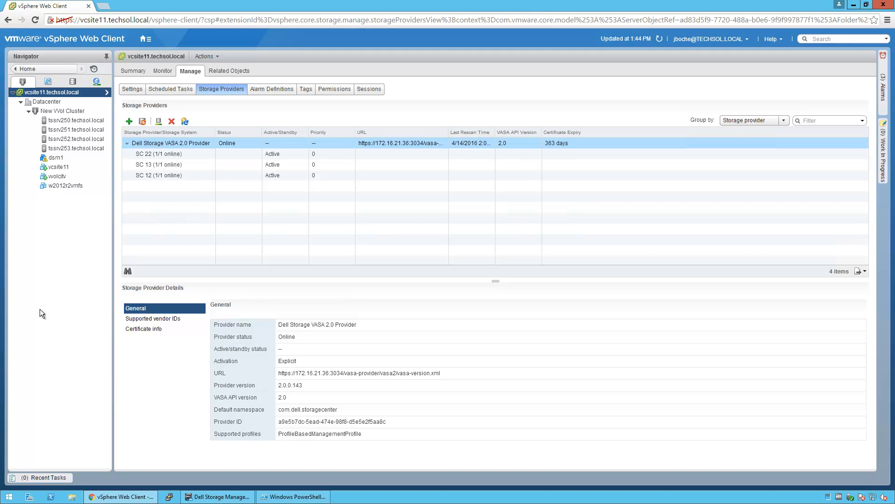
Show tssrv251's protocol endpoints and their Most Recently Used (VMware) multipathing policy
click(64, 123)
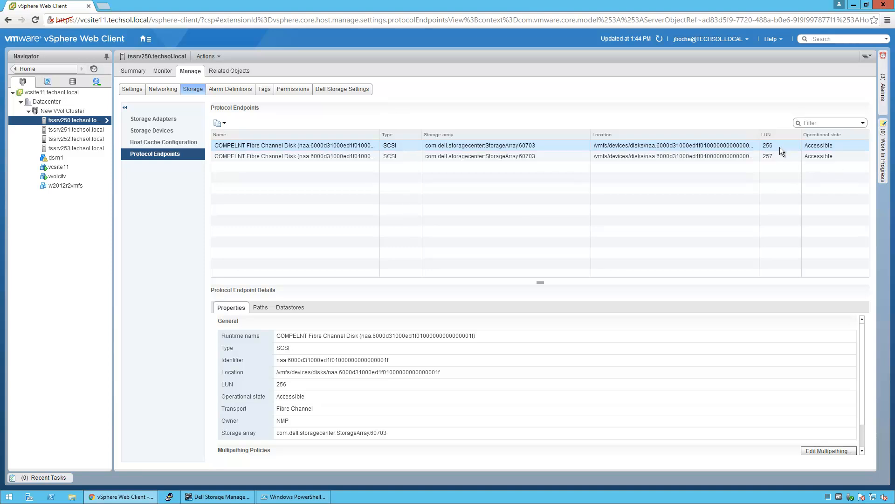
click(59, 132)
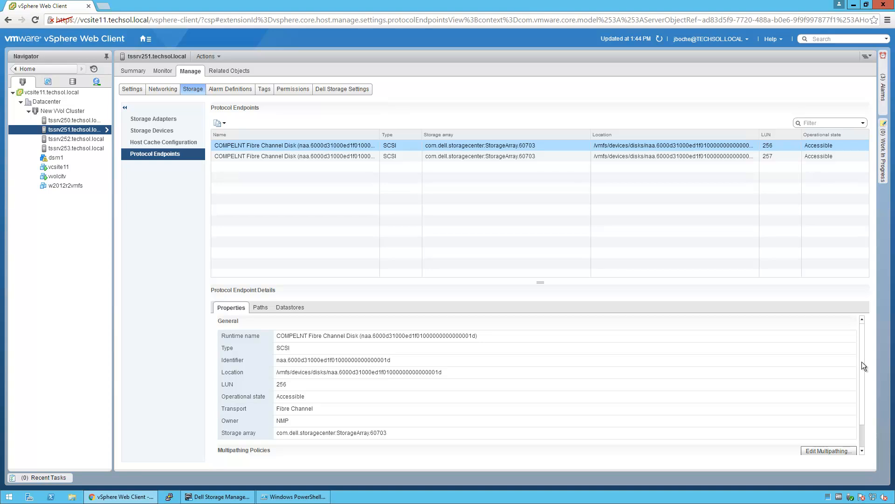
scroll(863, 388, down, 2)
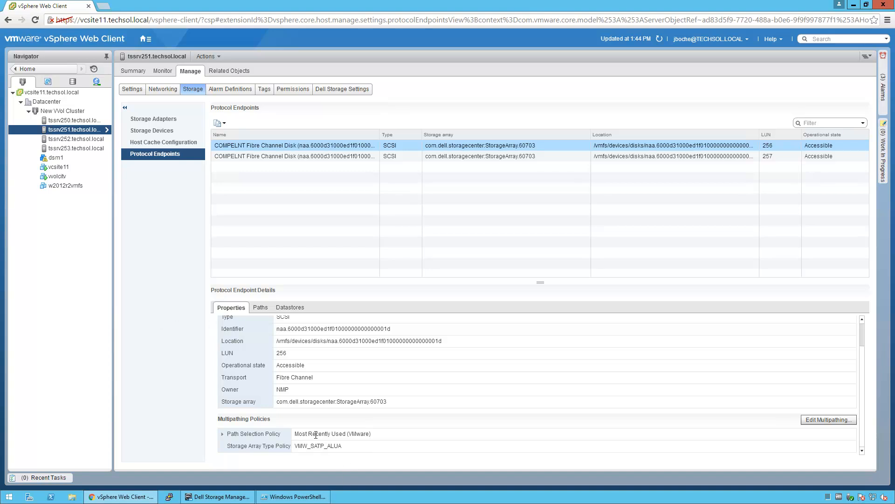
Refresh the inventory and review the protocol endpoints of tssrv252 and tssrv251
click(79, 138)
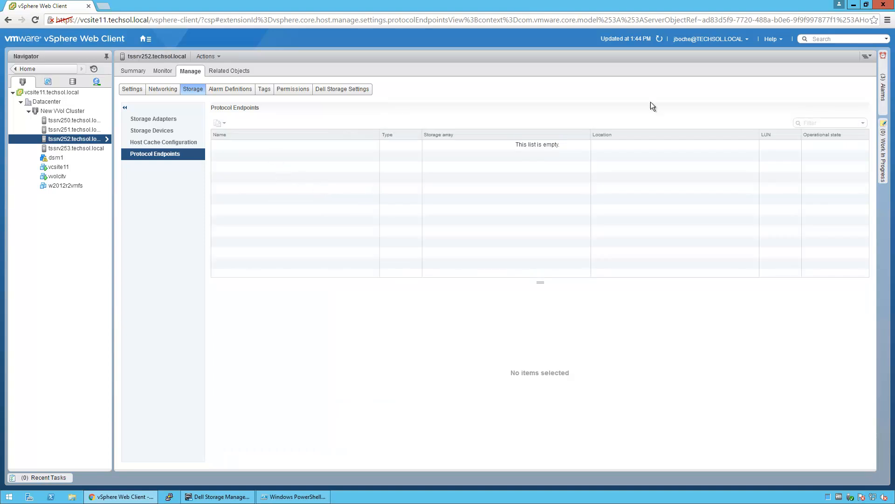
click(659, 40)
click(75, 129)
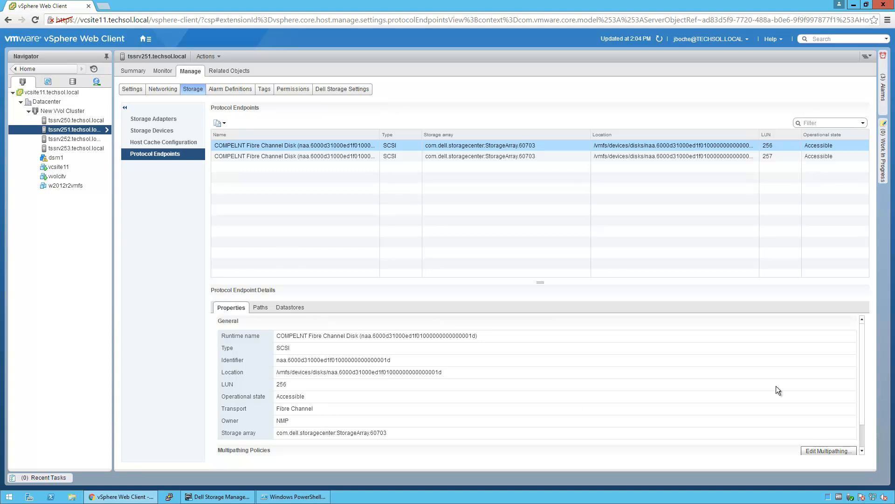
scroll(862, 437, down, 2)
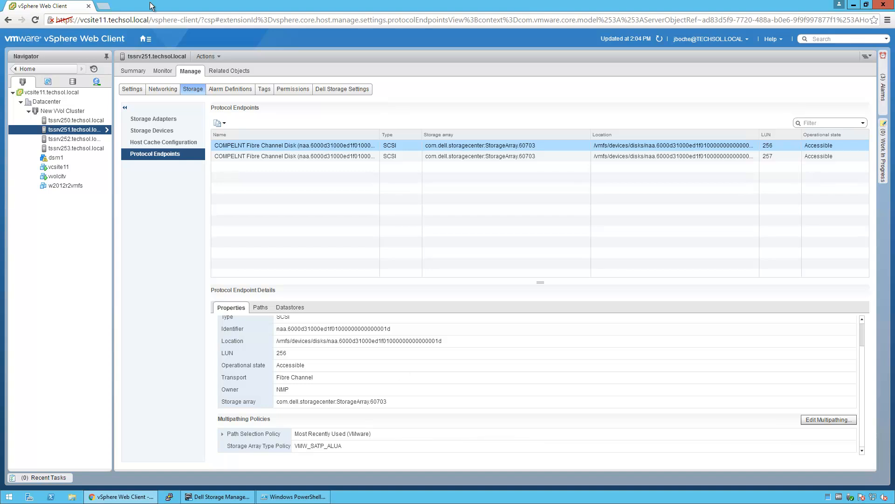
Open Edit Multipathing for tssrv250's LUN 256 COMPELNT protocol endpoint
click(74, 120)
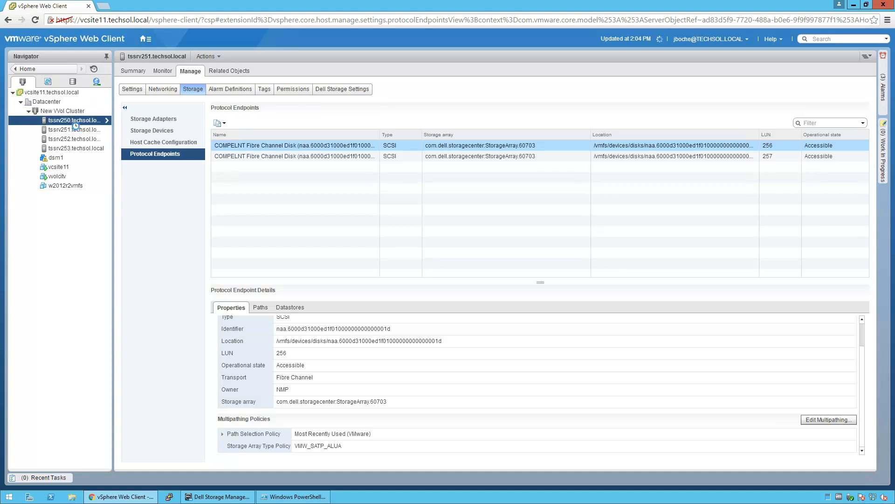
click(367, 147)
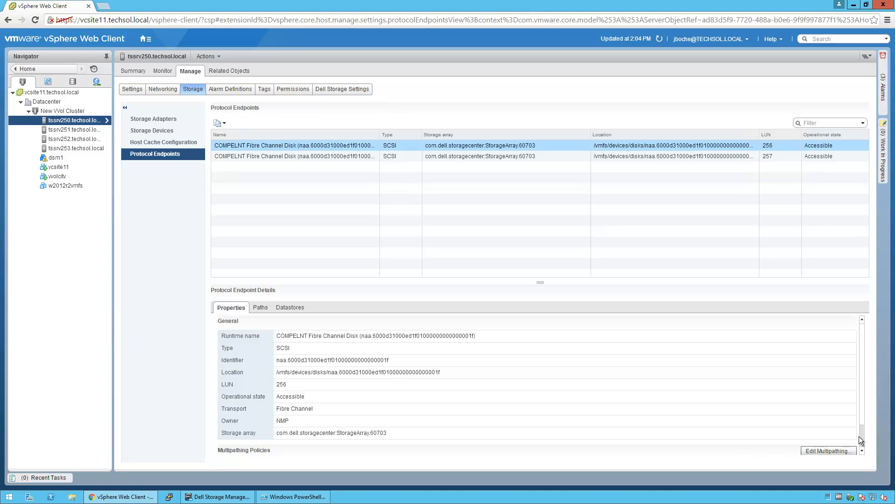
scroll(861, 441, down, 2)
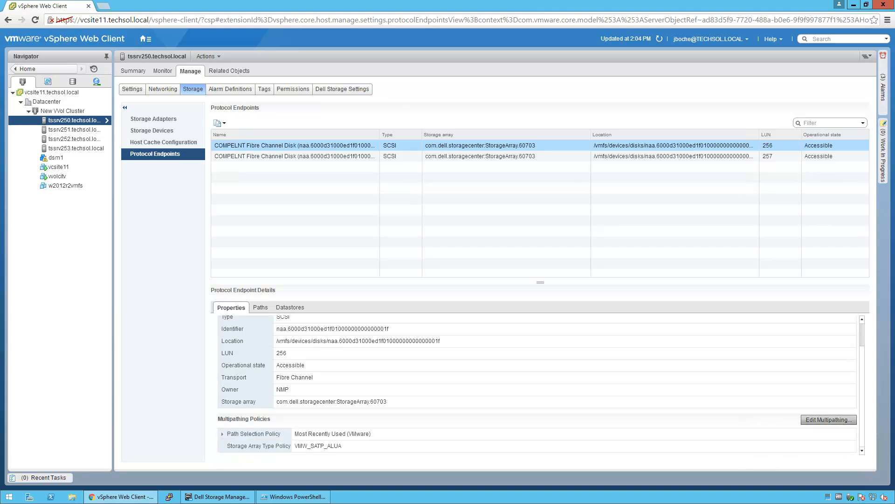
click(838, 420)
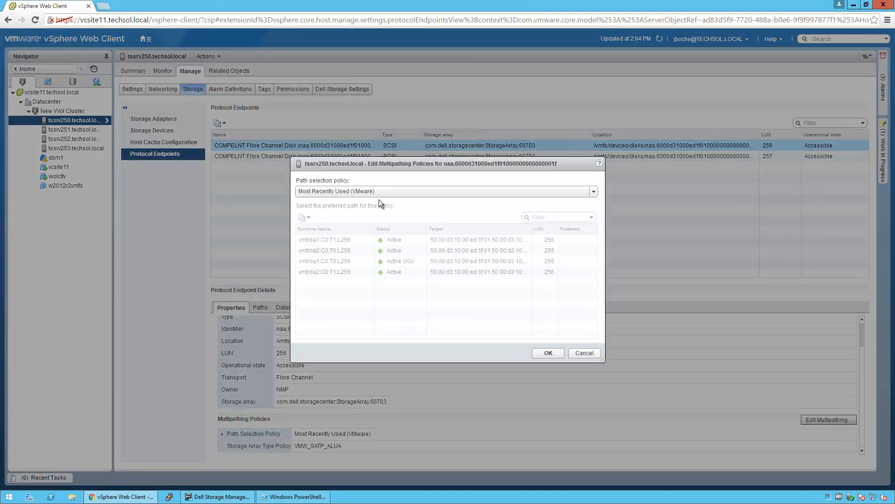
Set the LUN 256 endpoint's path selection policy to Round Robin
click(366, 193)
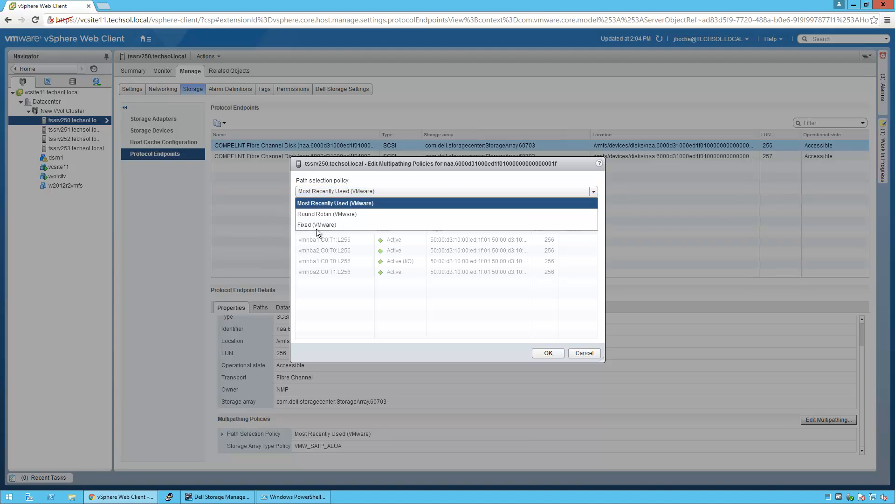
click(318, 214)
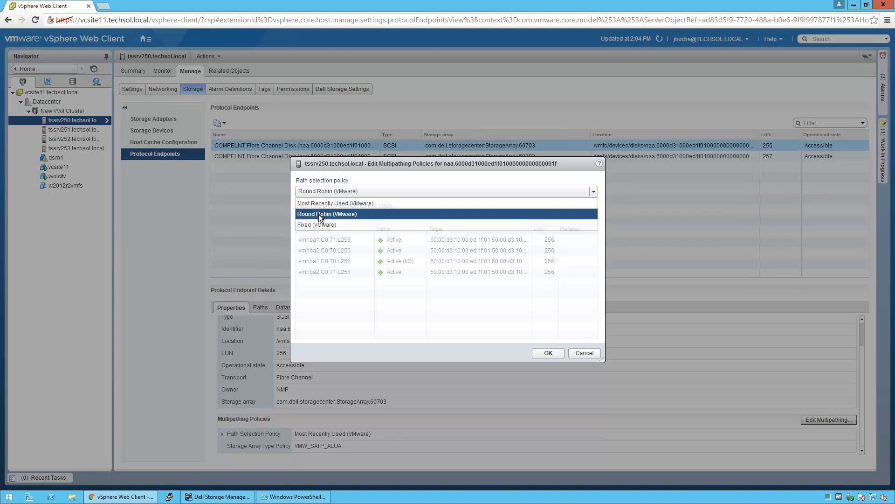
click(544, 351)
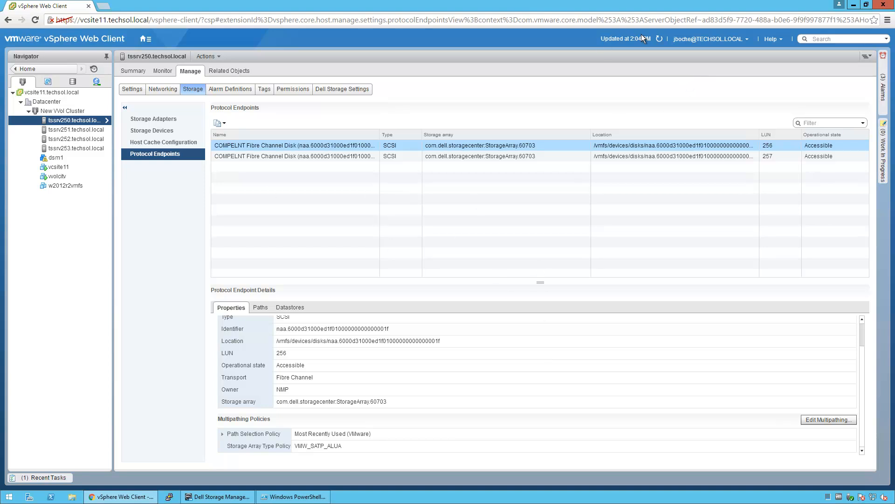
Refresh and check that the LUN 257 endpoint still uses Most Recently Used
click(659, 40)
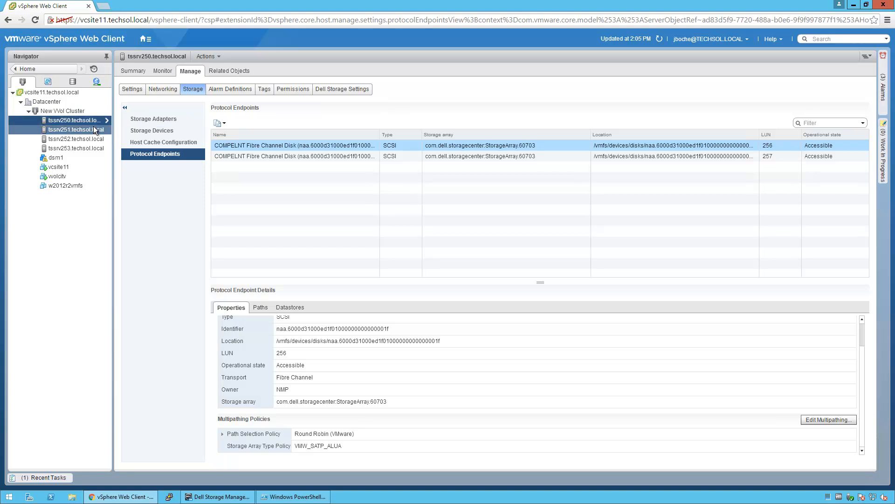
click(258, 158)
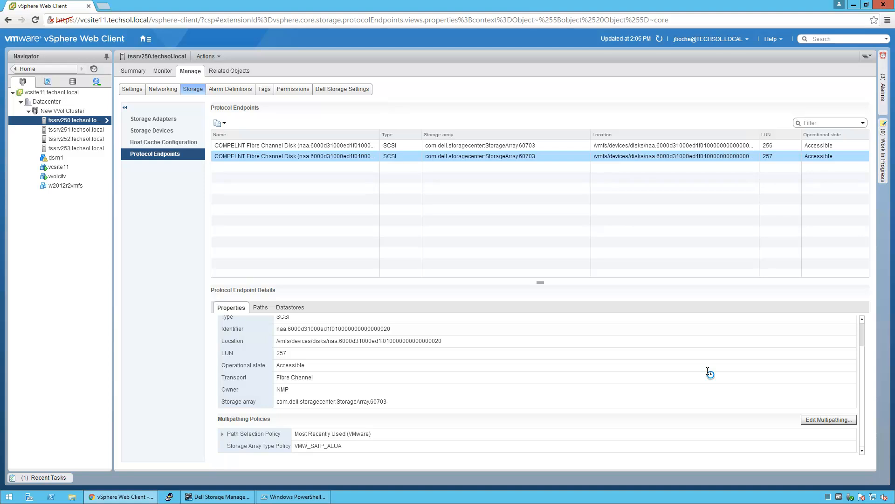
key(alt+Tab)
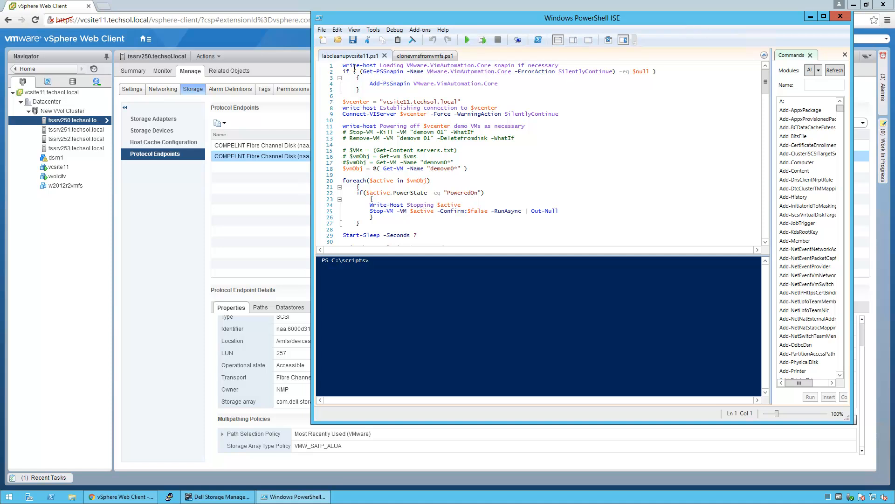
Run script lines 1–5 to load the VMware PowerCLI snap-in
drag(343, 66, 360, 90)
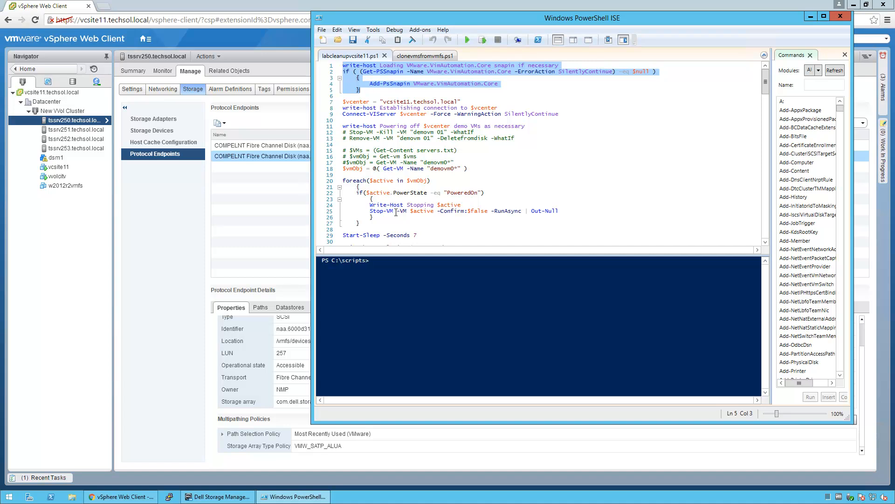
key(F8)
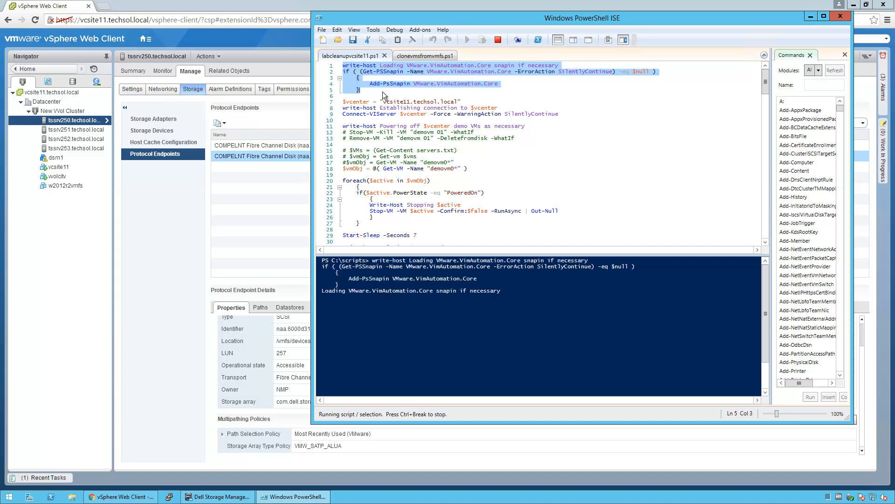
click(349, 102)
Run lines 7–9 to connect to vCenter vcsite11.techsol.local with Connect-VIServer
drag(343, 102, 562, 115)
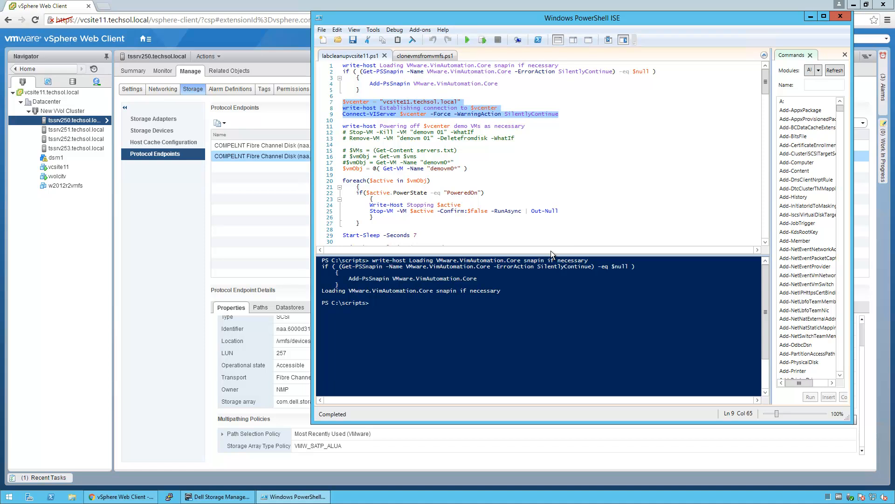
key(F8)
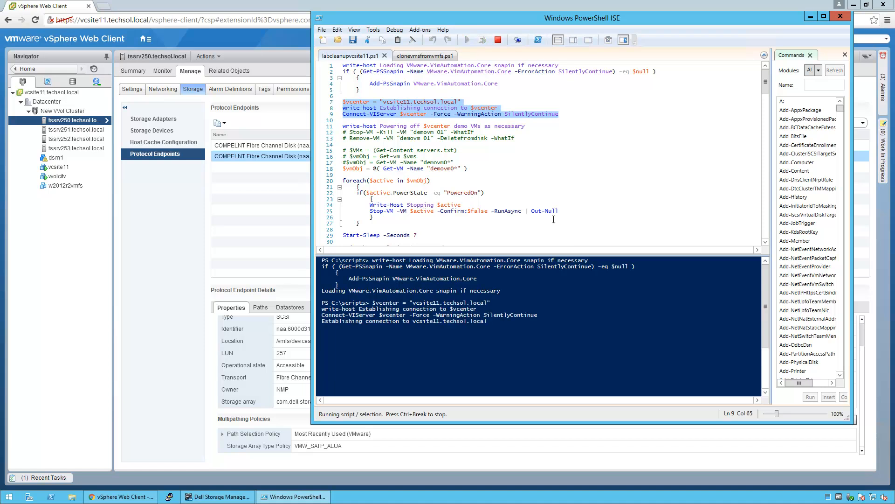
drag(768, 89, 777, 183)
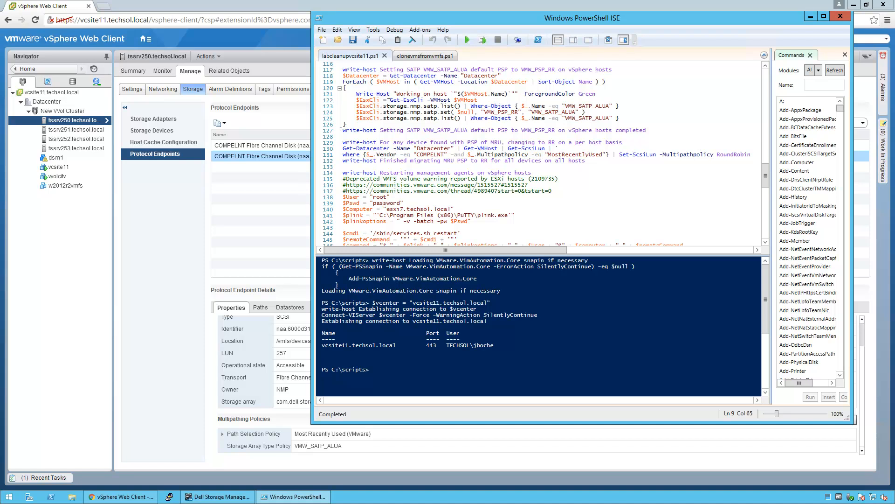
Run line 130's Get-ScsiLun listing and review the RoundRobin, MostRecentlyUsed and Fixed LUN policies
drag(343, 149, 545, 150)
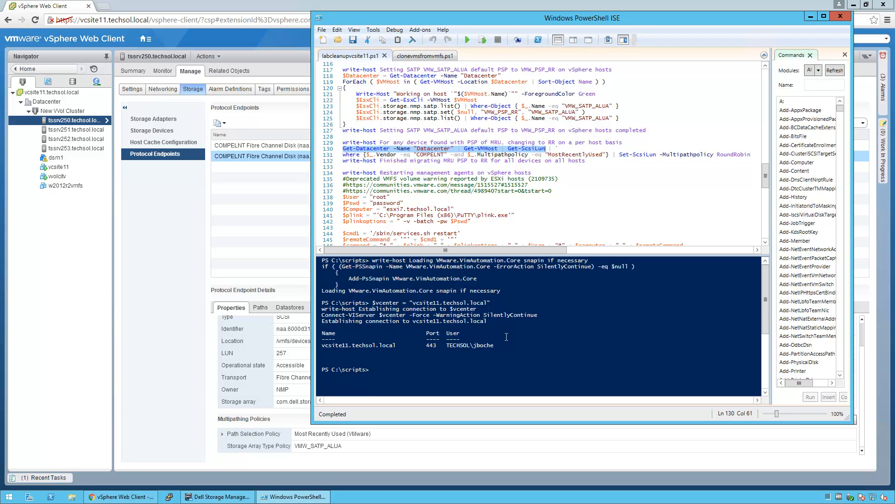
key(F8)
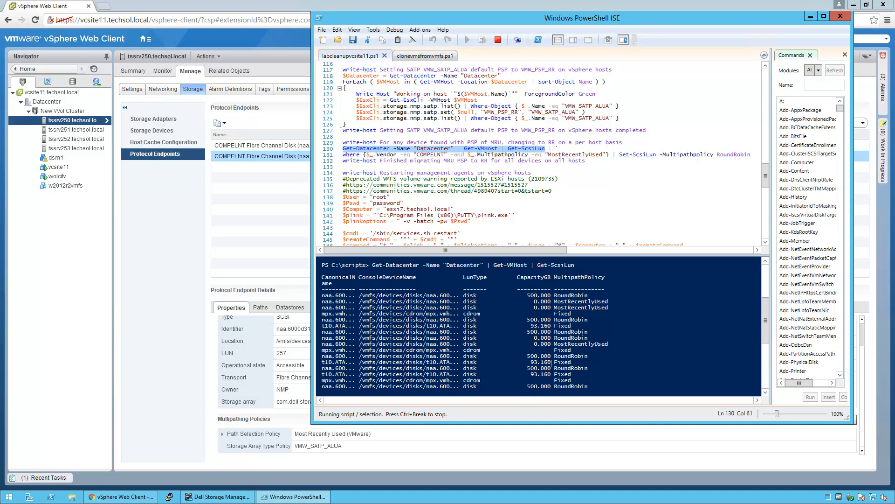
click(766, 263)
click(766, 261)
click(766, 262)
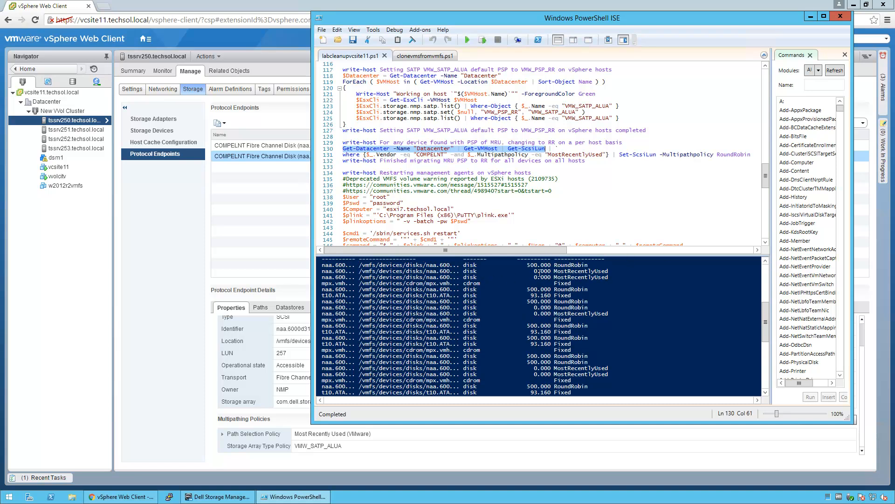
click(765, 261)
click(766, 262)
click(766, 261)
click(766, 261)
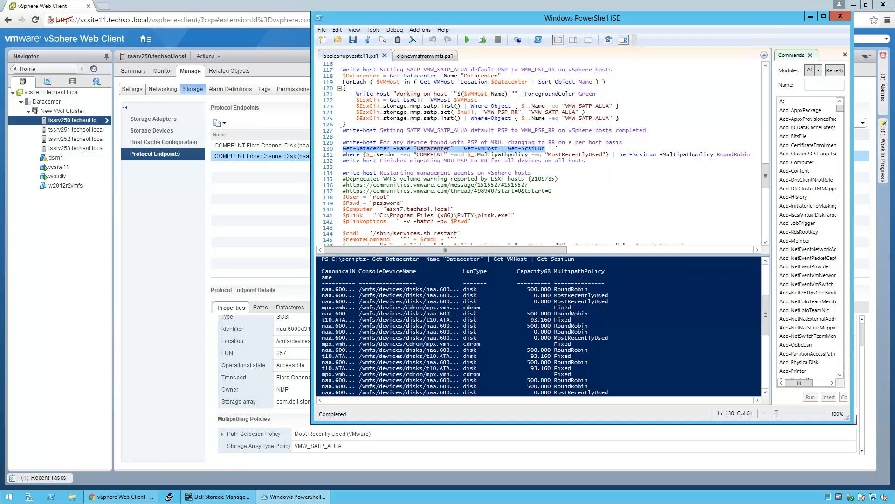
click(535, 289)
scroll(535, 289, up, 6)
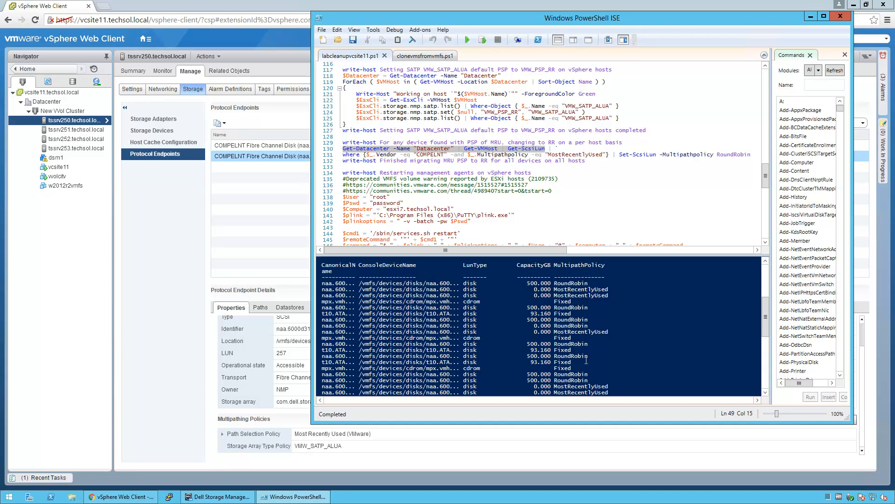
click(466, 162)
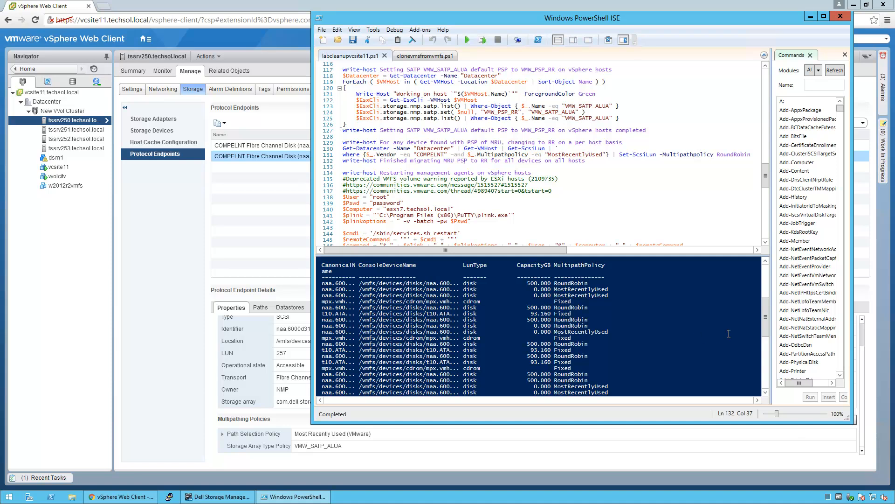
drag(766, 318, 767, 339)
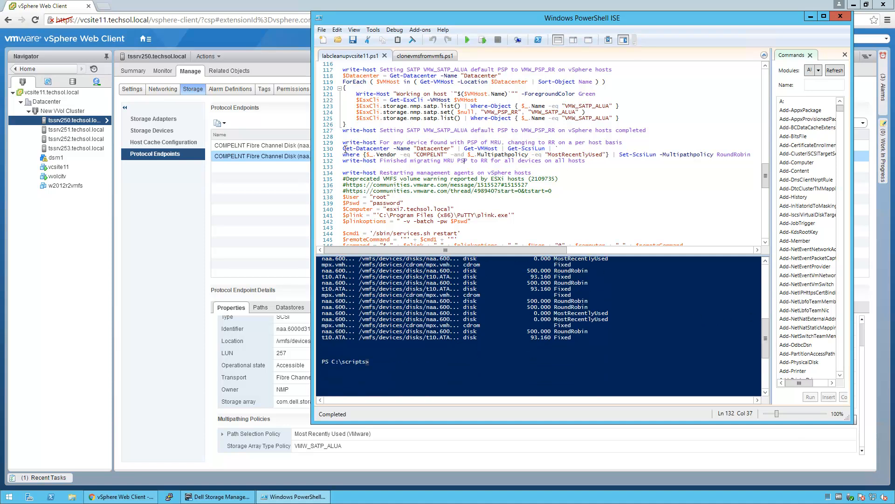
Run Set-ScsiLun on lines 130–131 to make MostRecentlyUsed COMPELNT LUNs RoundRobin, then re-list them
drag(344, 149, 754, 156)
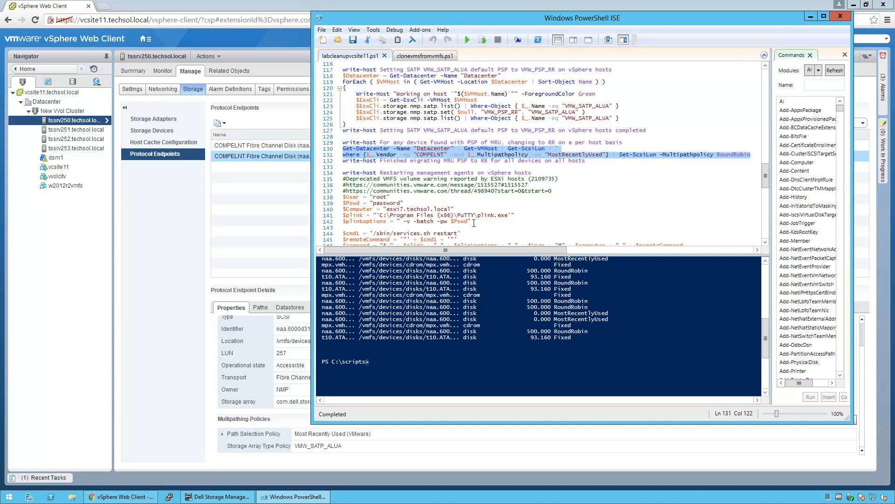
key(F8)
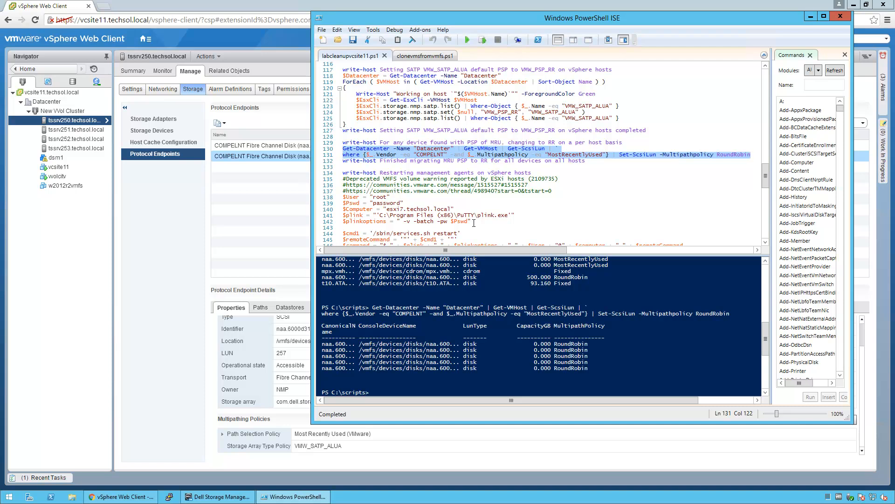
key(Up)
key(Up)
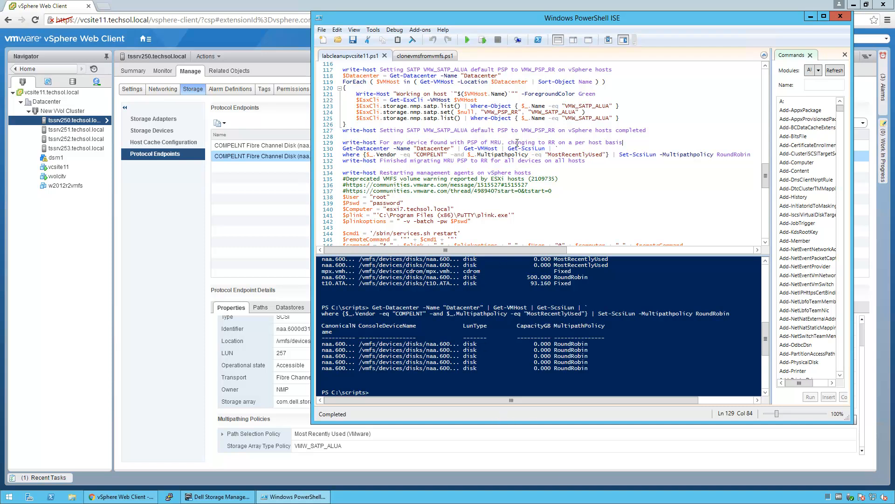
drag(344, 149, 546, 153)
key(F8)
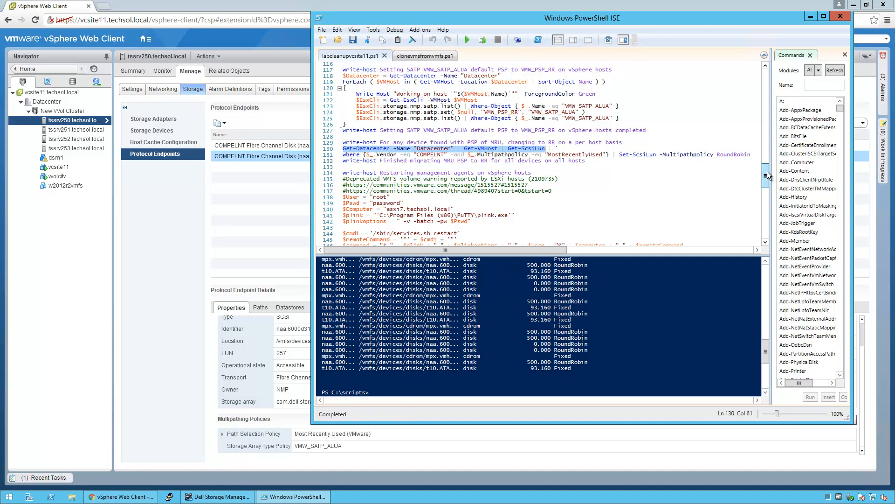
drag(768, 172, 768, 163)
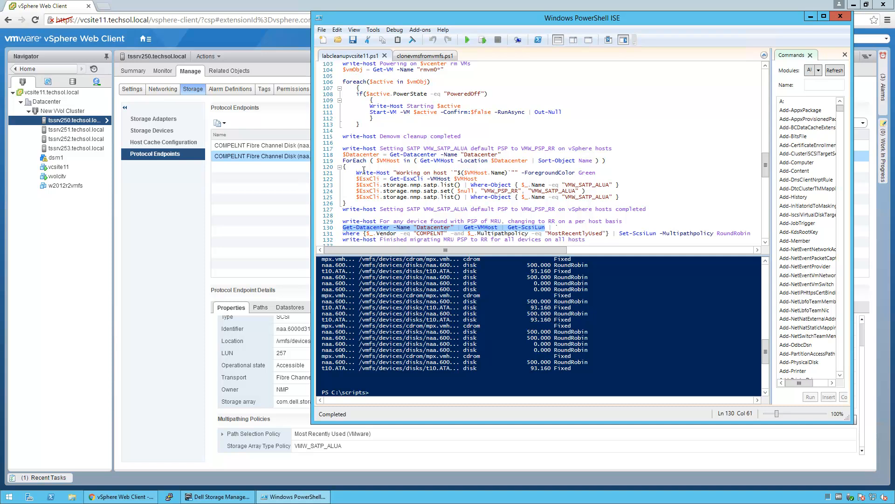
Run the lines 118–126 esxcli loop setting VMW_PSP_RR as VMW_SATP_ALUA default on tssrv250–tssrv253
drag(343, 154, 643, 196)
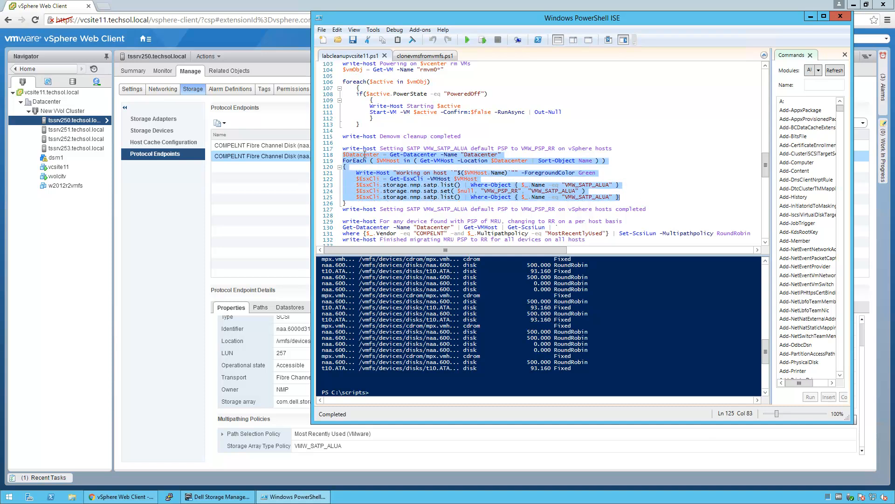
click(345, 166)
drag(344, 154, 368, 202)
key(F8)
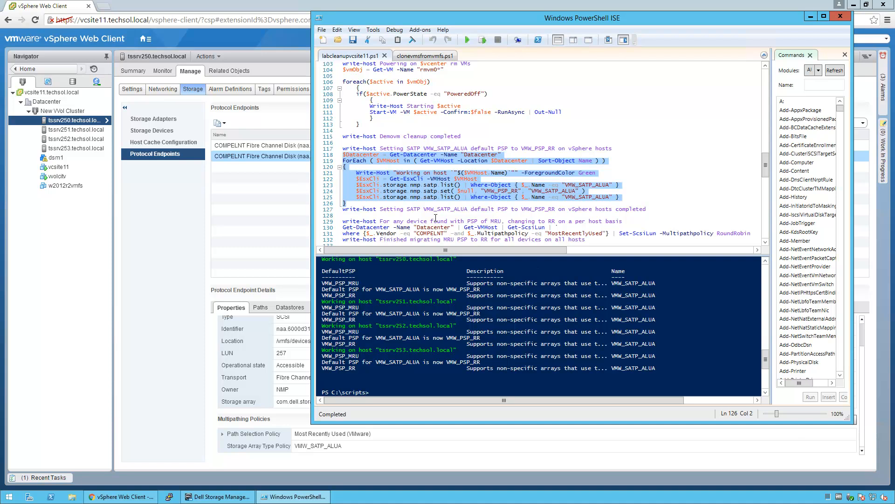
Open a PuTTY SSH session to tssrv250.techsol.local, accept the host key and log in as root
click(169, 495)
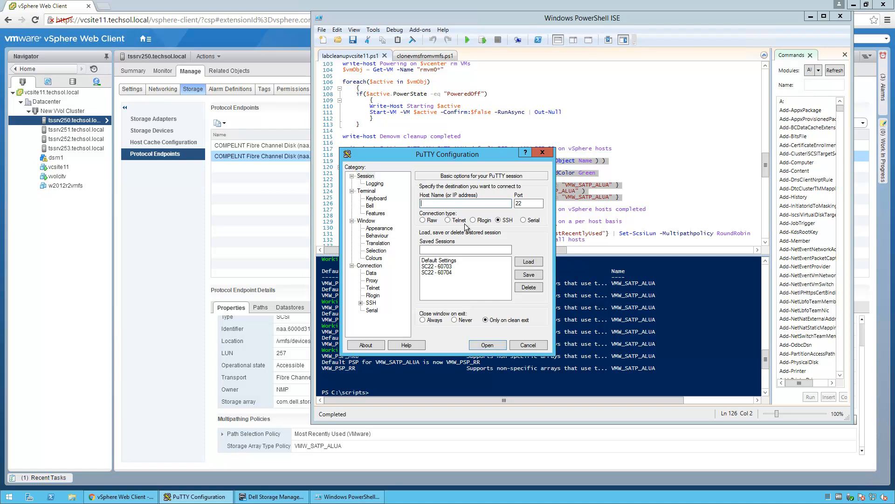
text(srv250.techsol.local)
key(Return)
key(Return)
text(root)
key(Return)
key(Return)
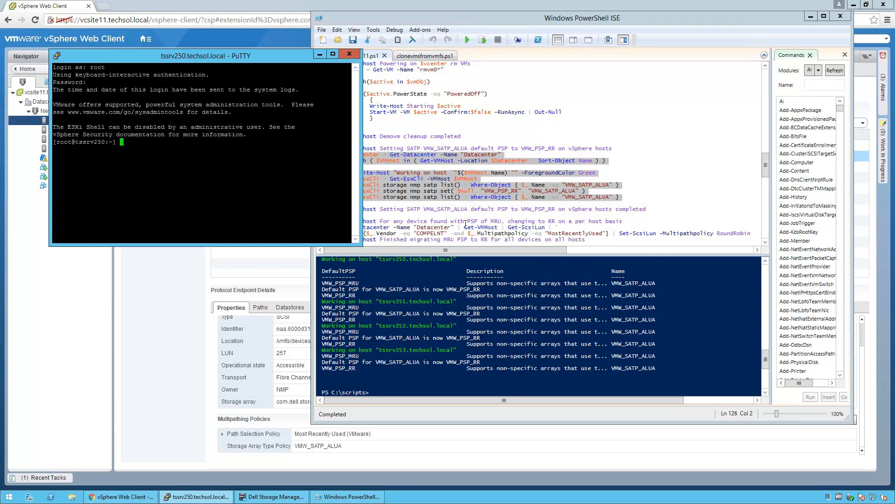
Run esxcli storage nmp satp list on tssrv250
key(Return)
key(Return)
text(esxcli)
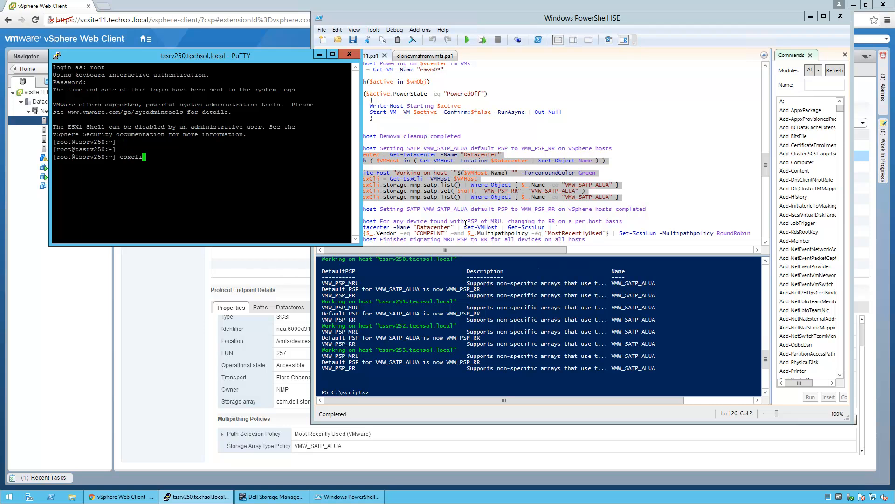
text( storage nmp satp list)
key(Return)
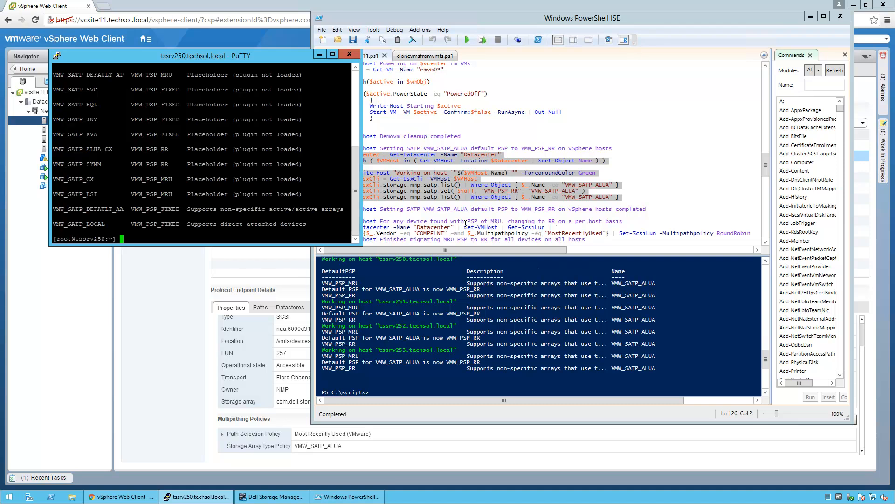
Enlarge the terminal, rerun the listing and highlight VMW_SATP_ALUA with its default VMW_PSP_RR
drag(264, 245, 265, 410)
drag(362, 210, 540, 235)
key(Up)
key(Return)
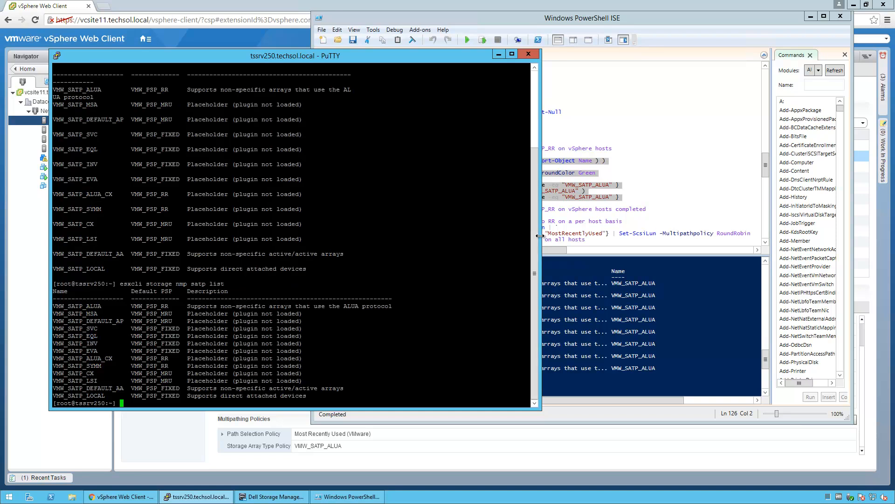
double_click(94, 307)
double_click(159, 306)
click(355, 270)
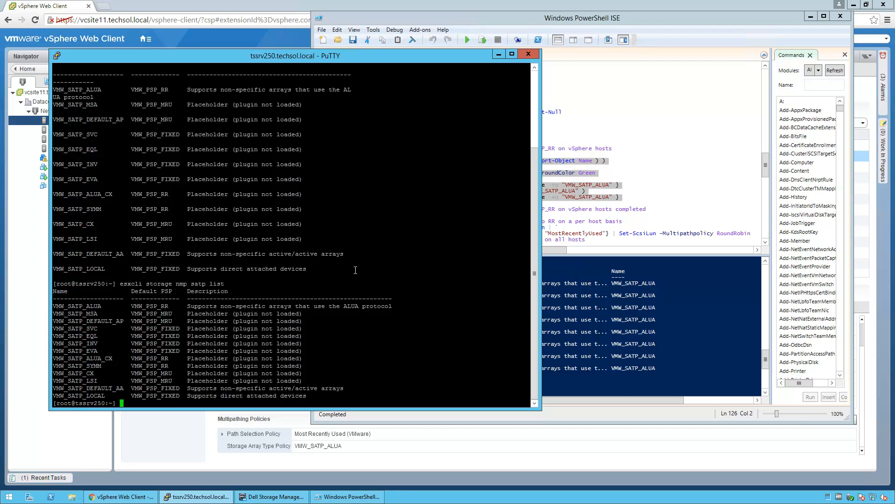